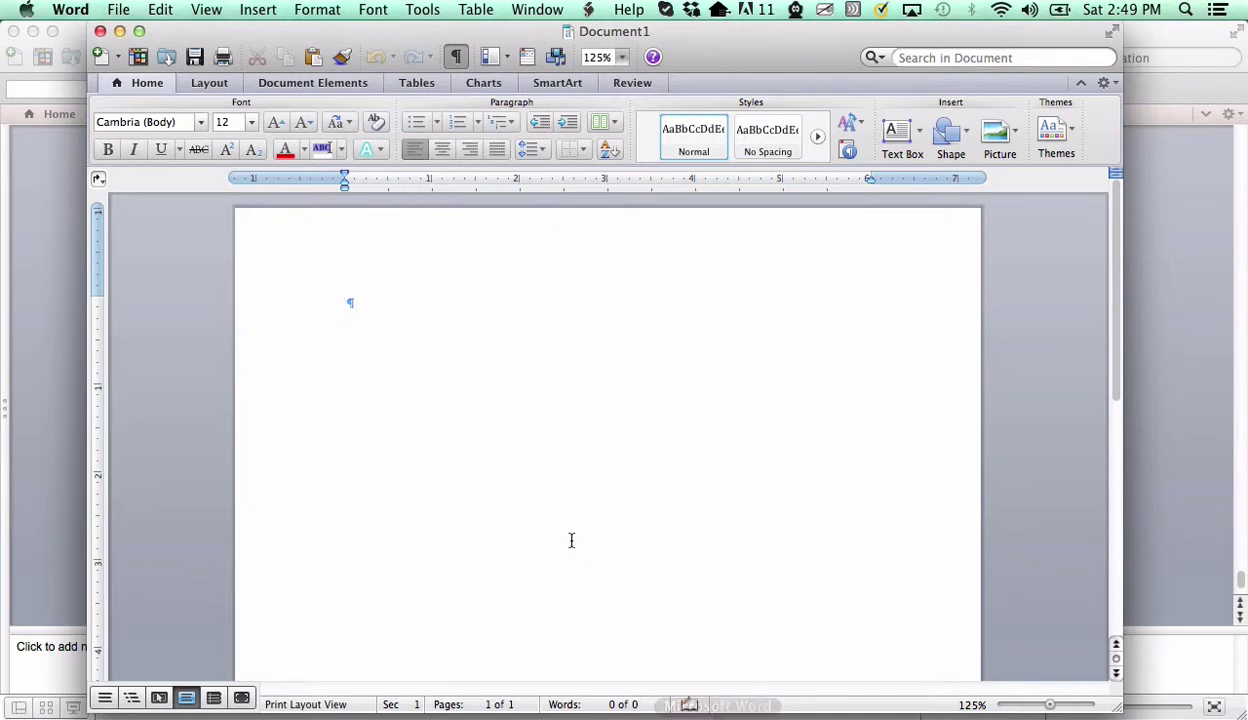
Enlarge the document window to the full screen width and set the zoom to 150%.
click(139, 31)
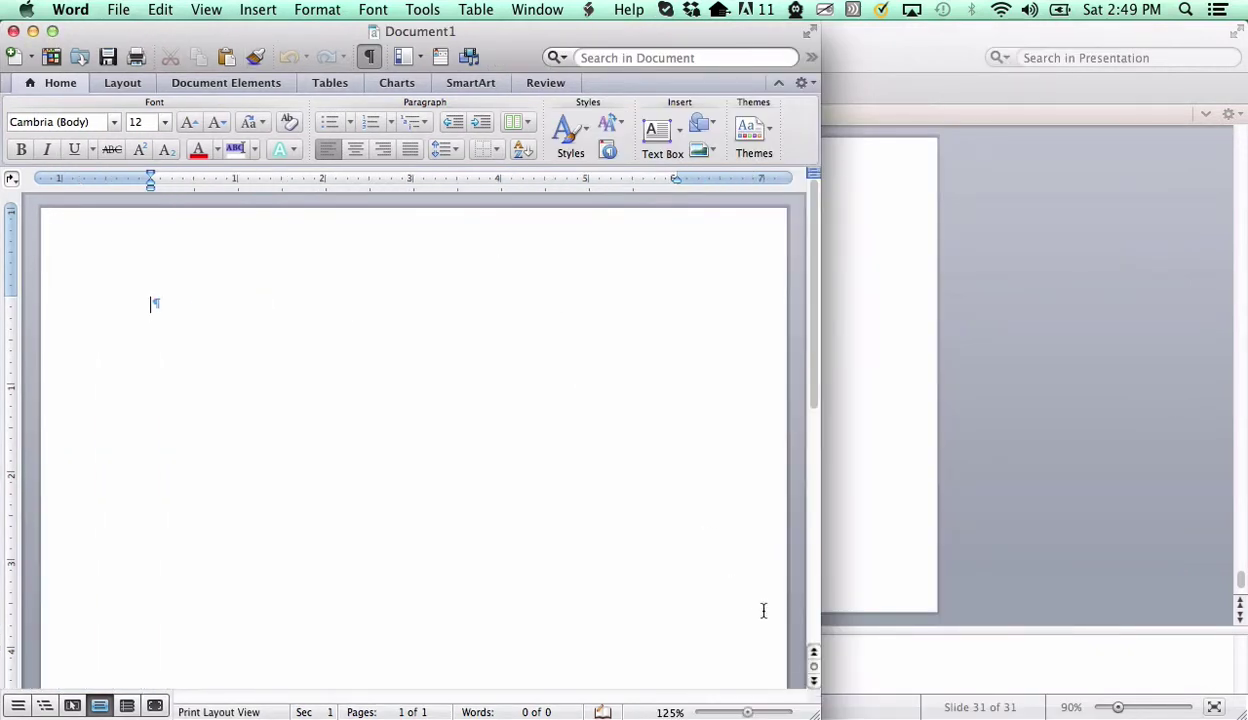
drag(817, 716, 1243, 716)
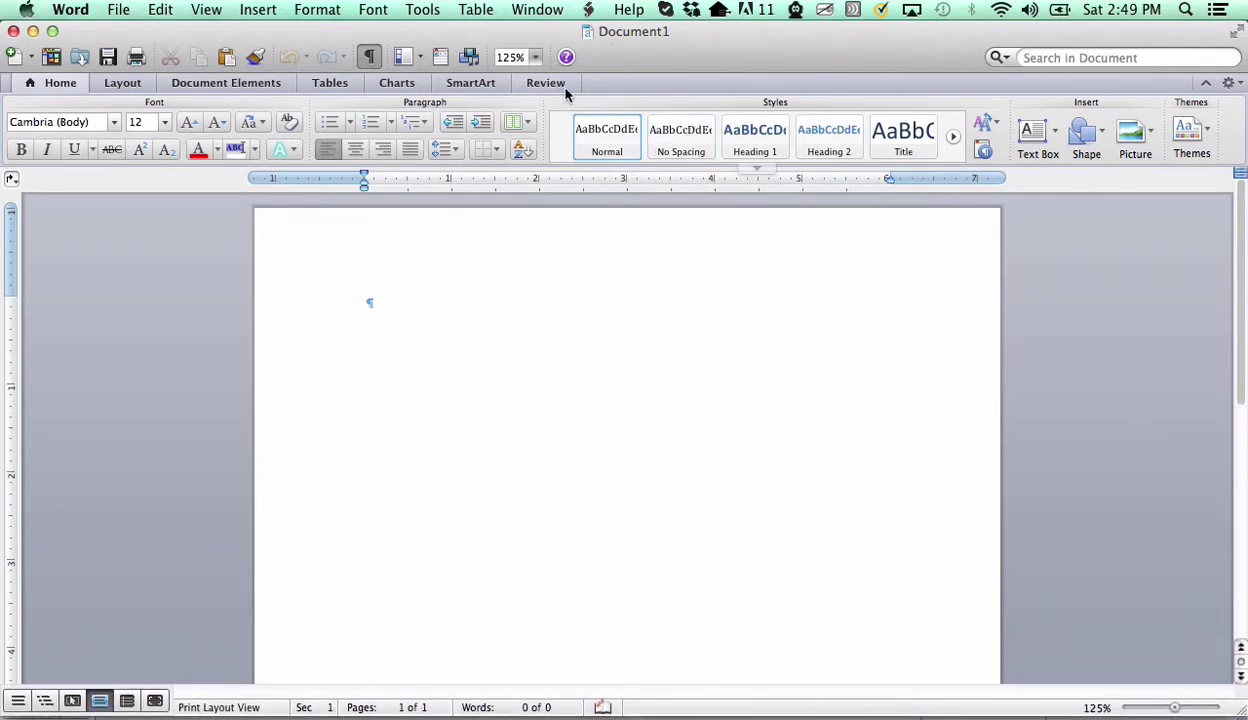
click(536, 57)
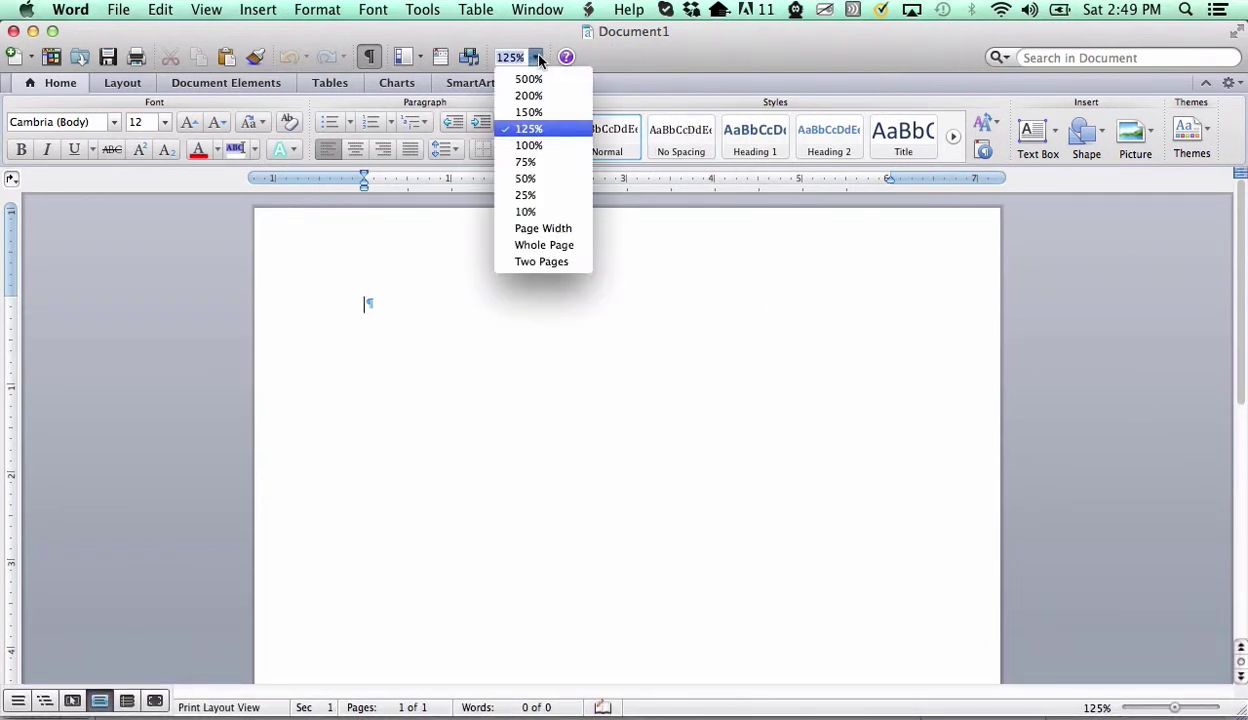
click(529, 113)
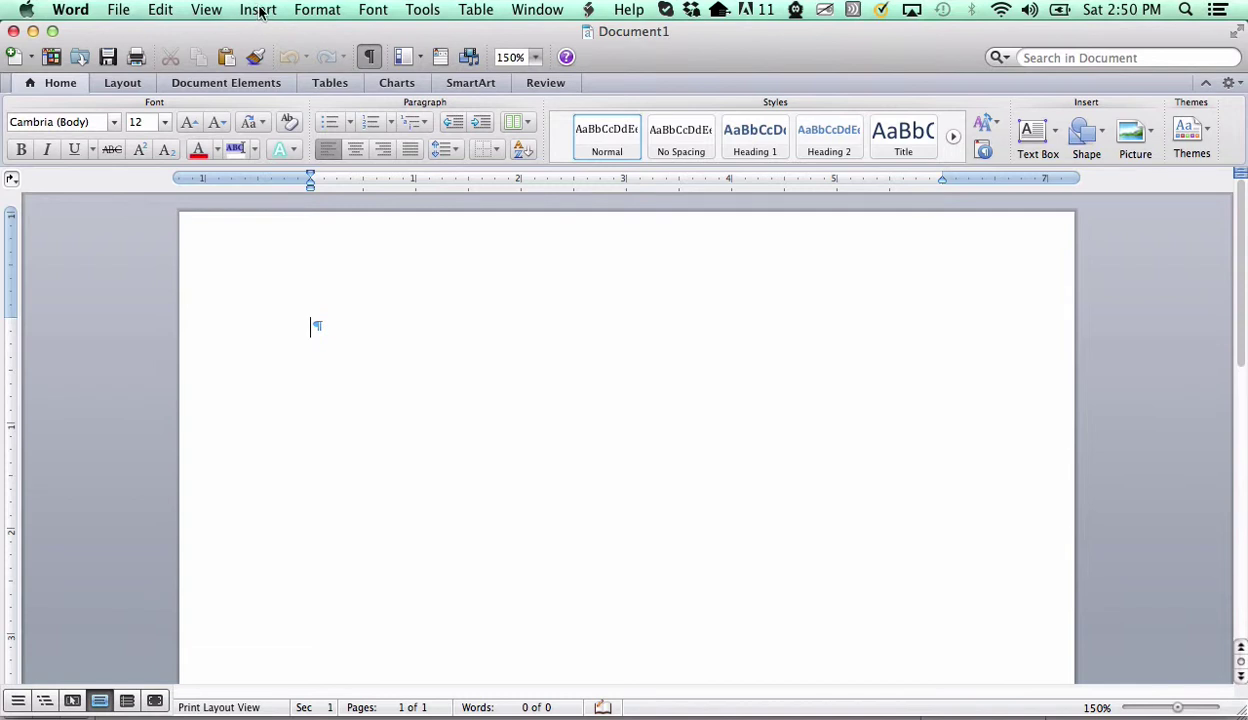
Insert a paragraph symbol (¶) from the Symbol Browser into the first line of the document.
click(259, 12)
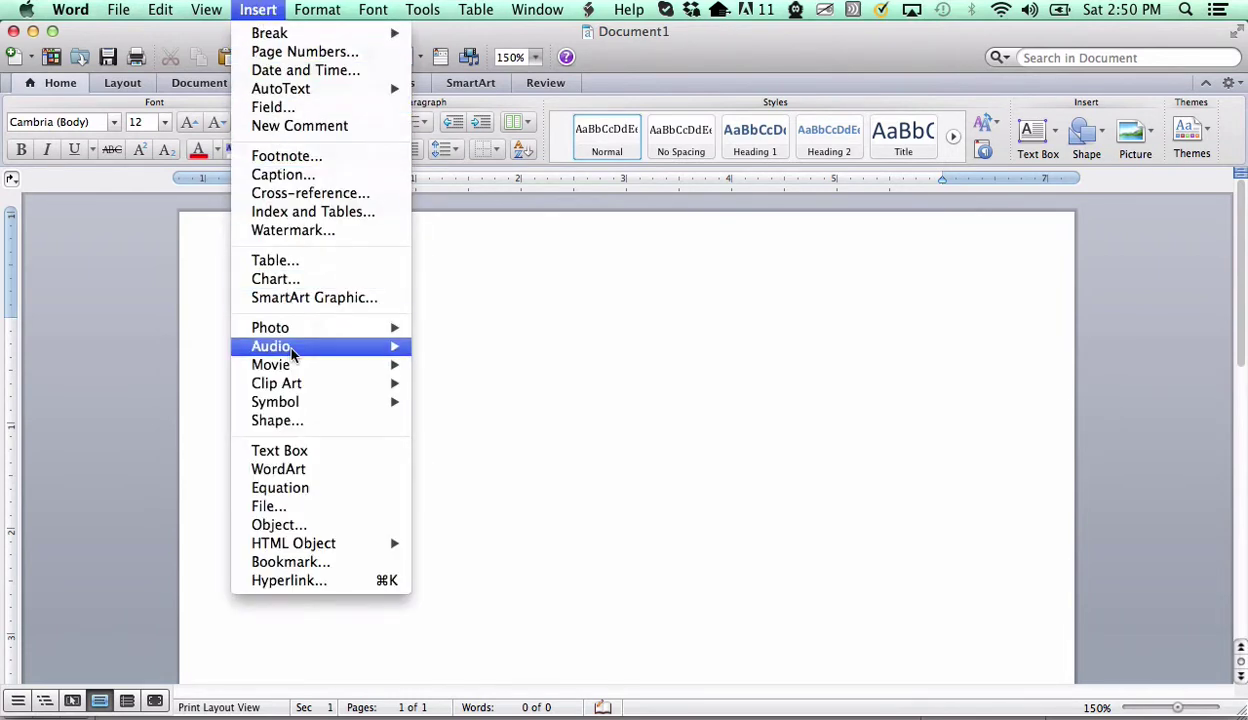
mouse_move(290, 401)
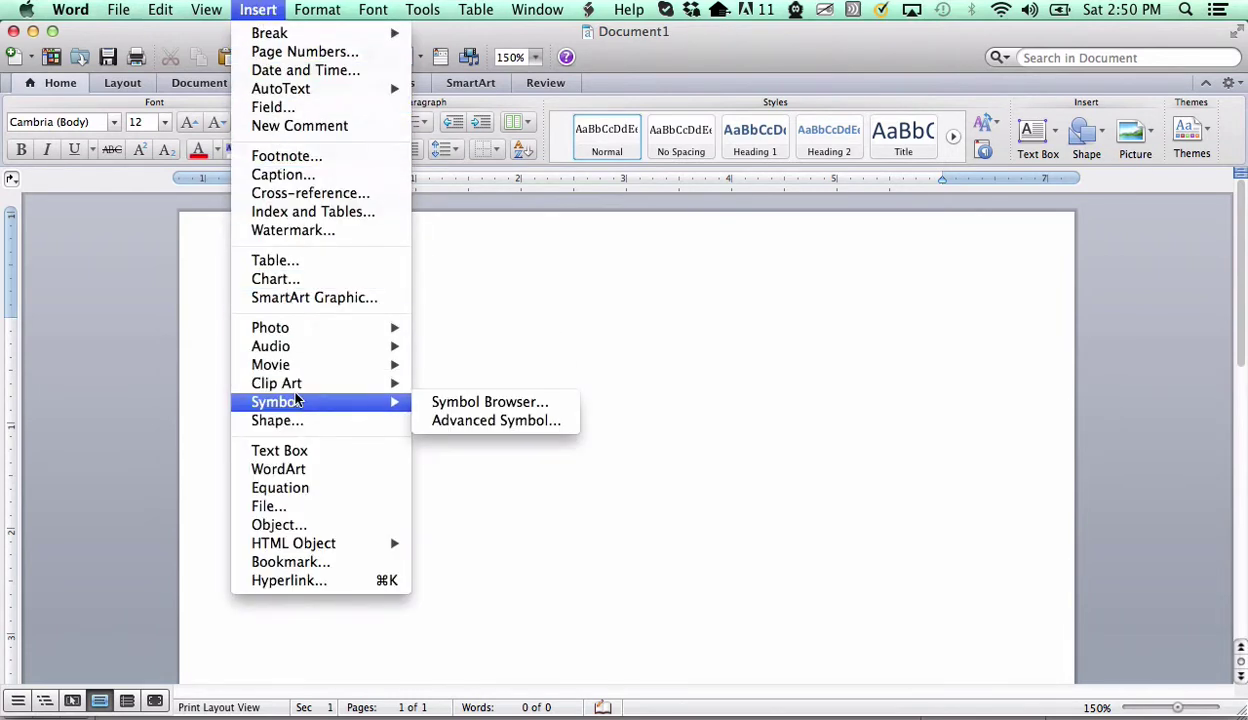
click(460, 402)
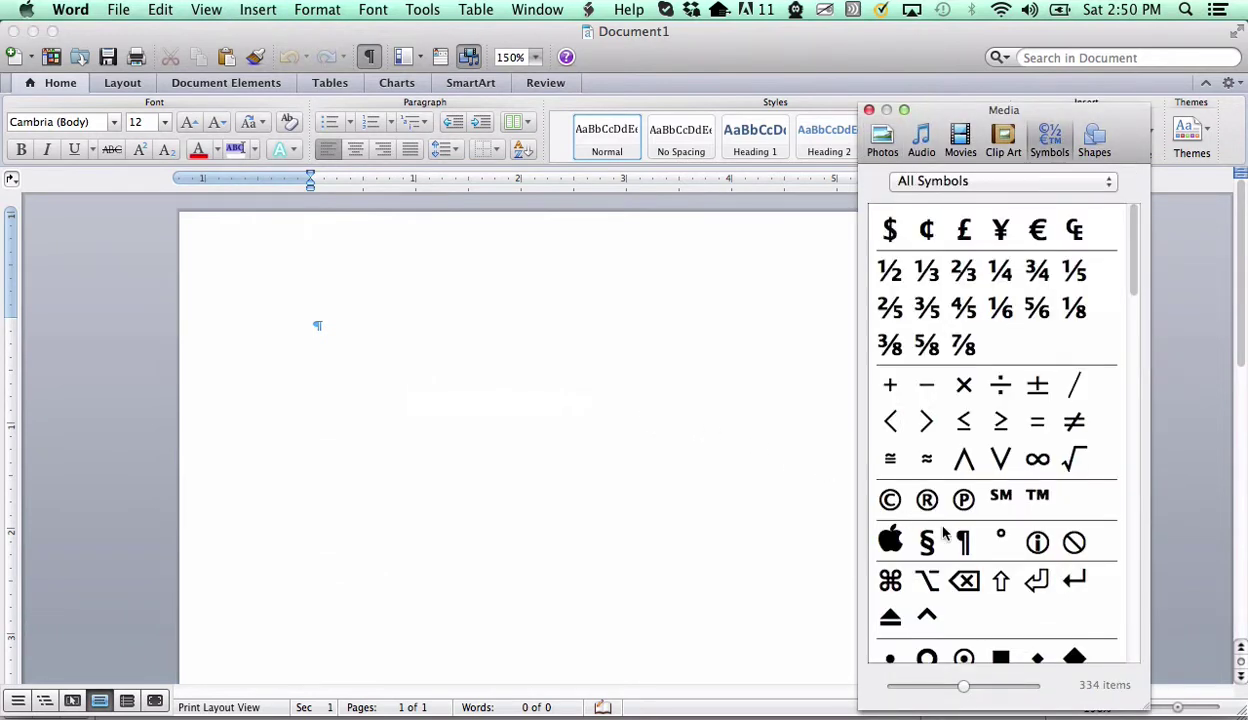
click(963, 542)
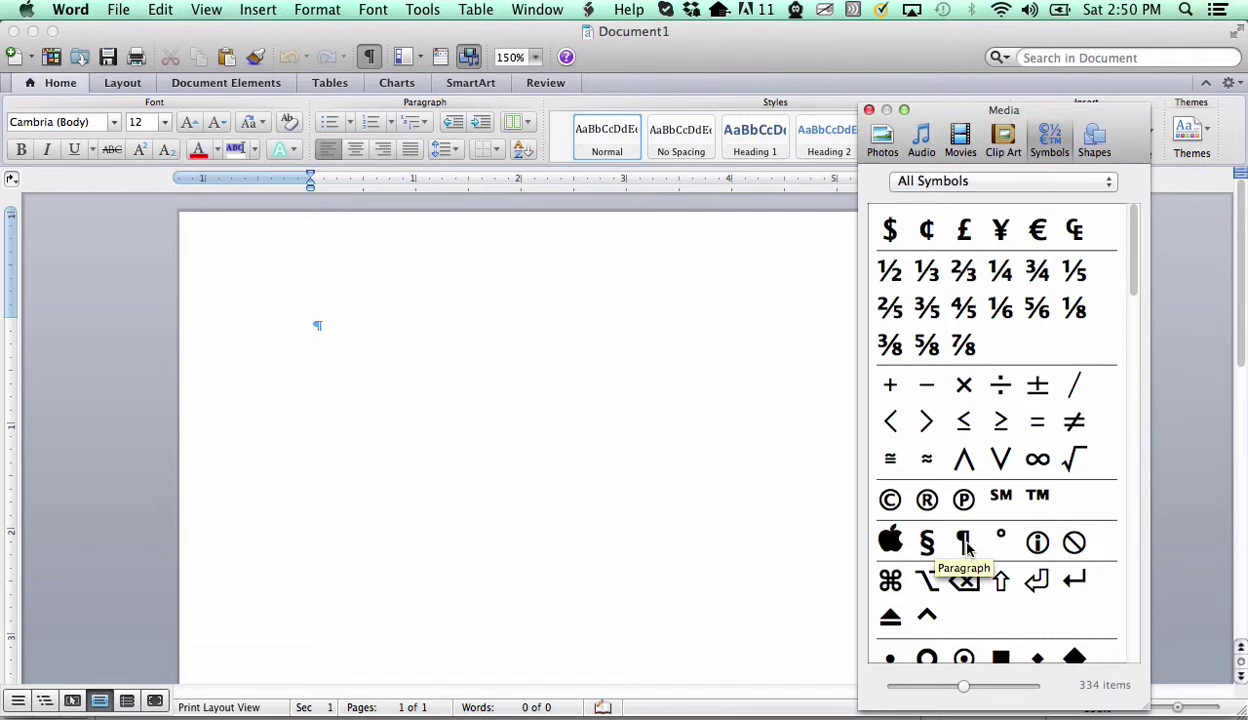
scroll(966, 545, down, 1)
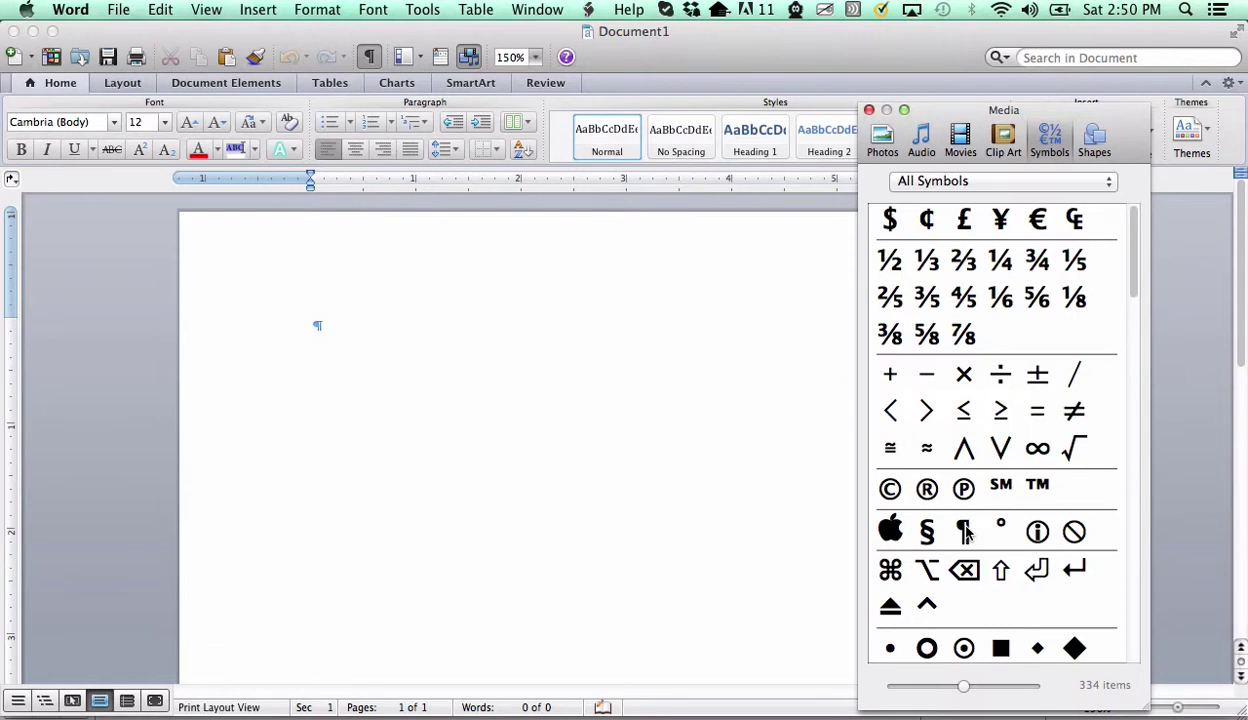
drag(965, 532, 962, 535)
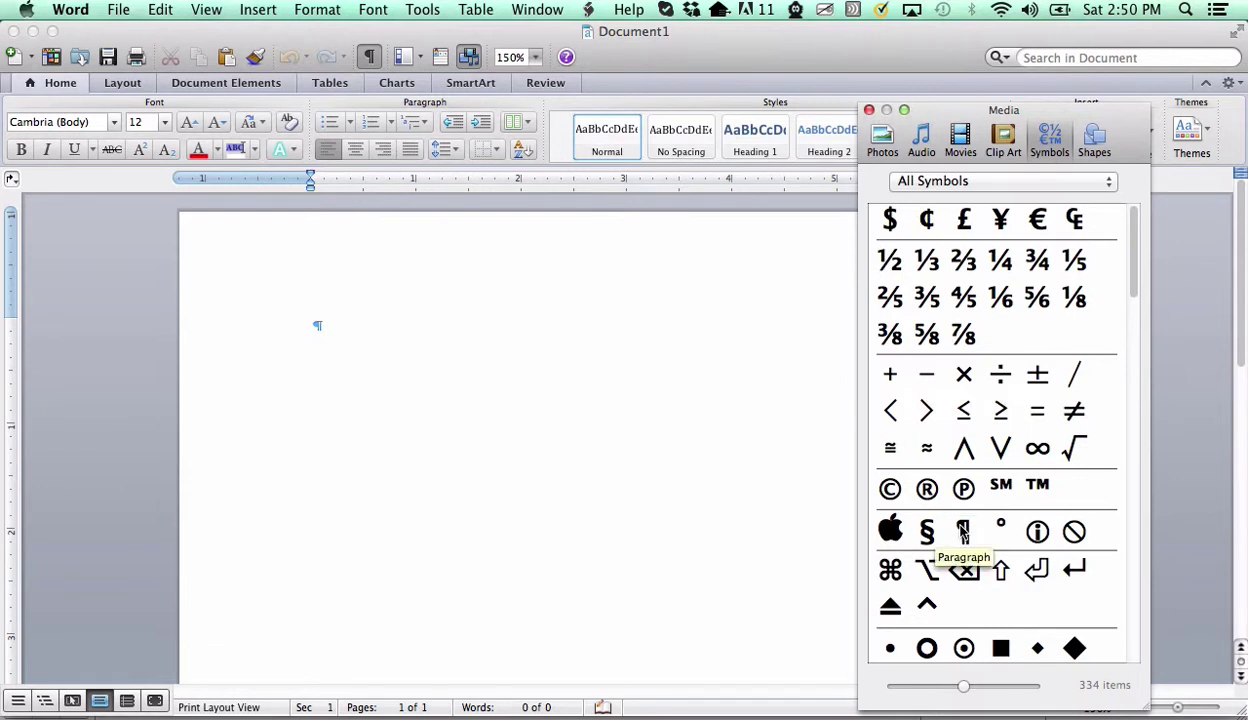
drag(963, 535, 467, 360)
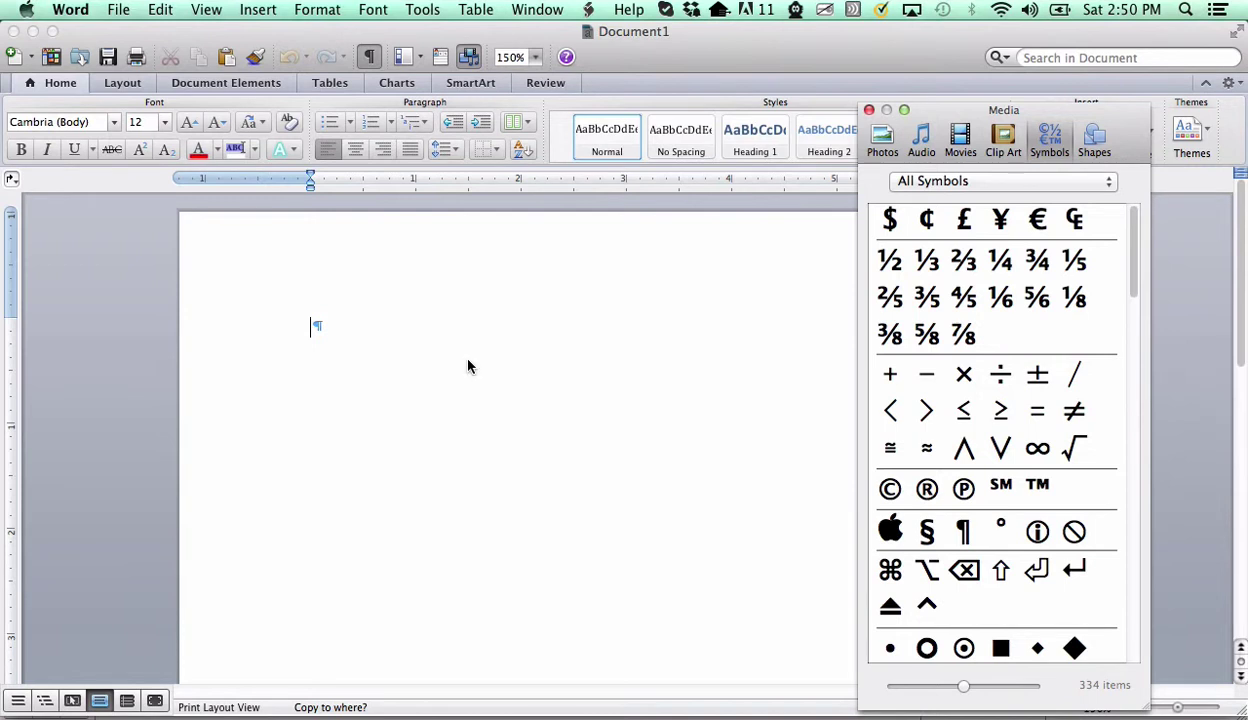
click(467, 366)
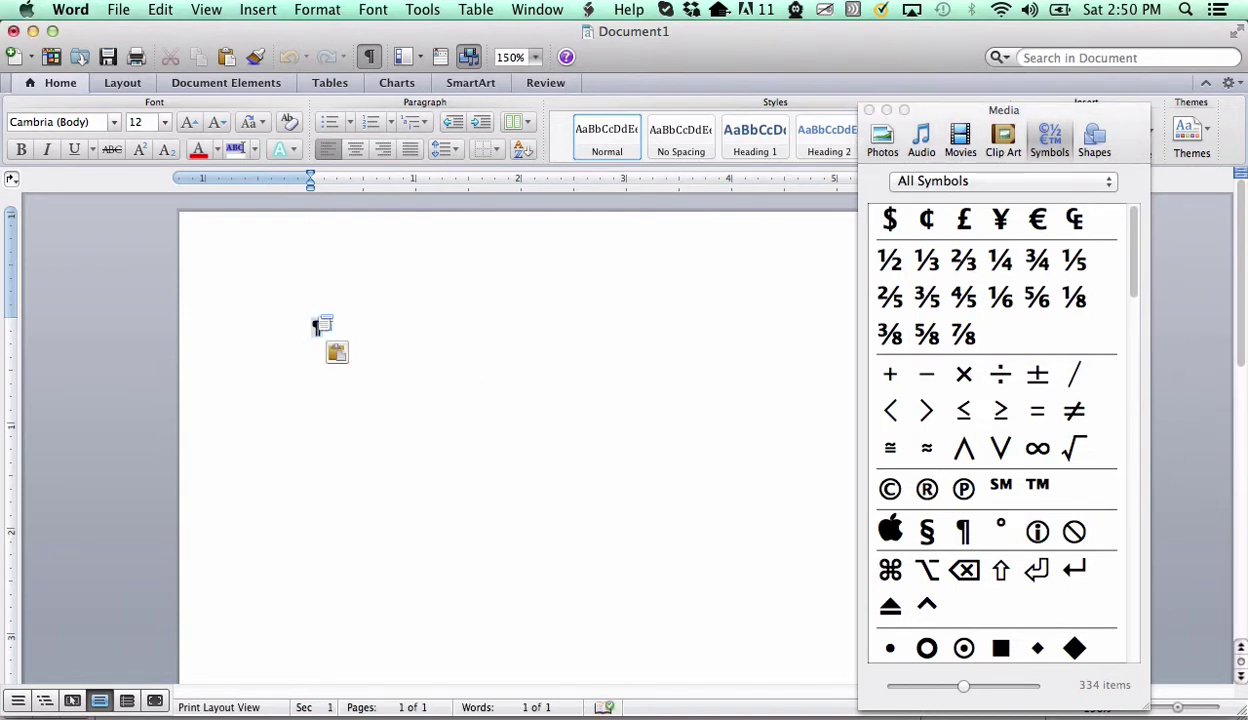
key(BackSpace)
key(super+z)
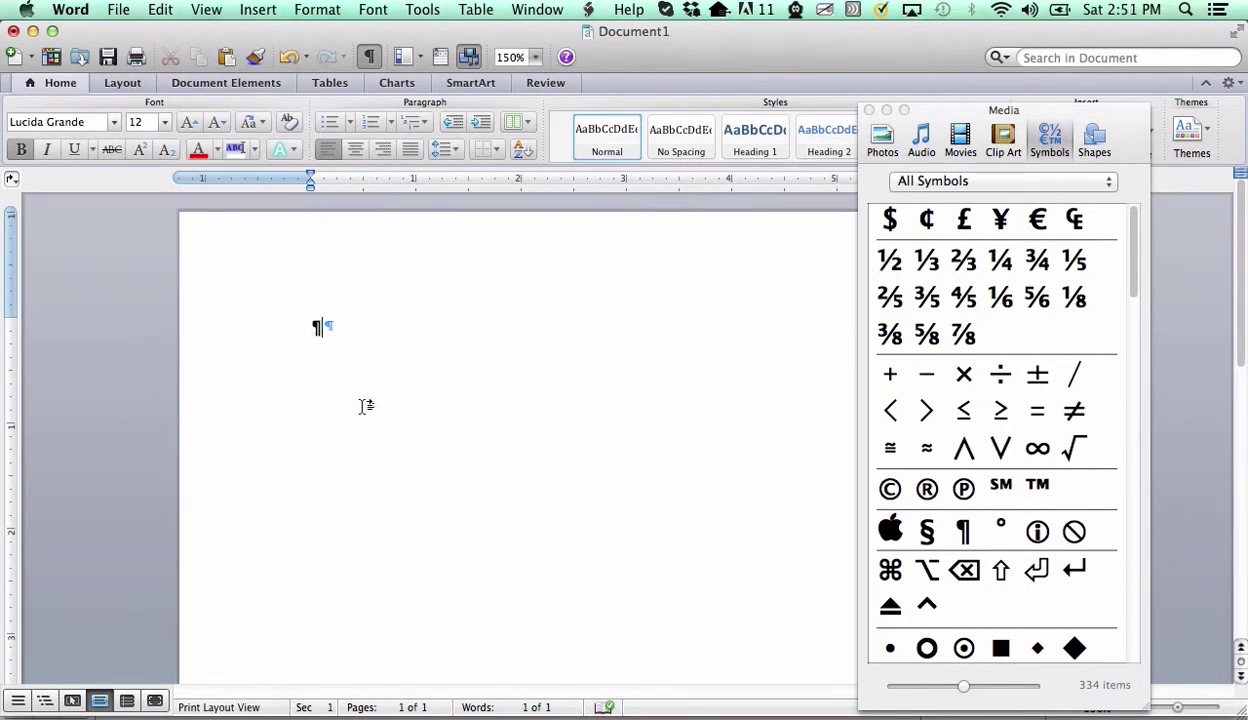
Set the font of the line with the inserted paragraph symbol to Times New Roman and close the Media browser.
click(255, 332)
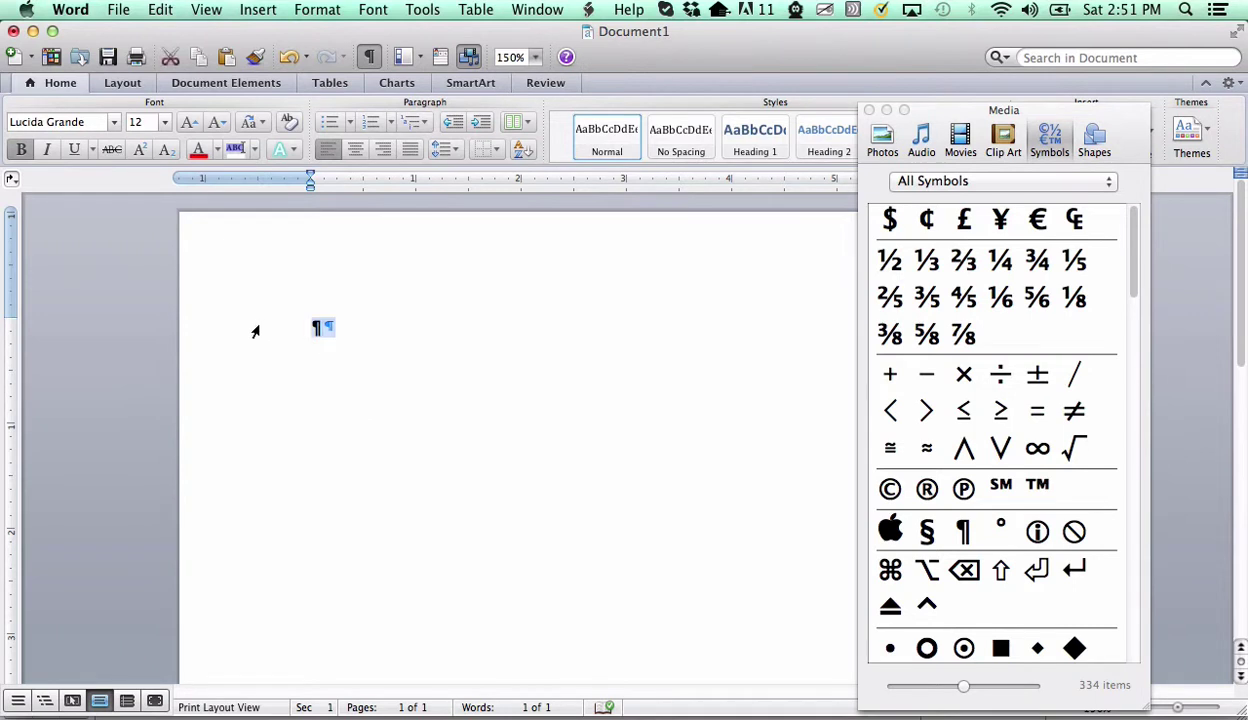
click(115, 122)
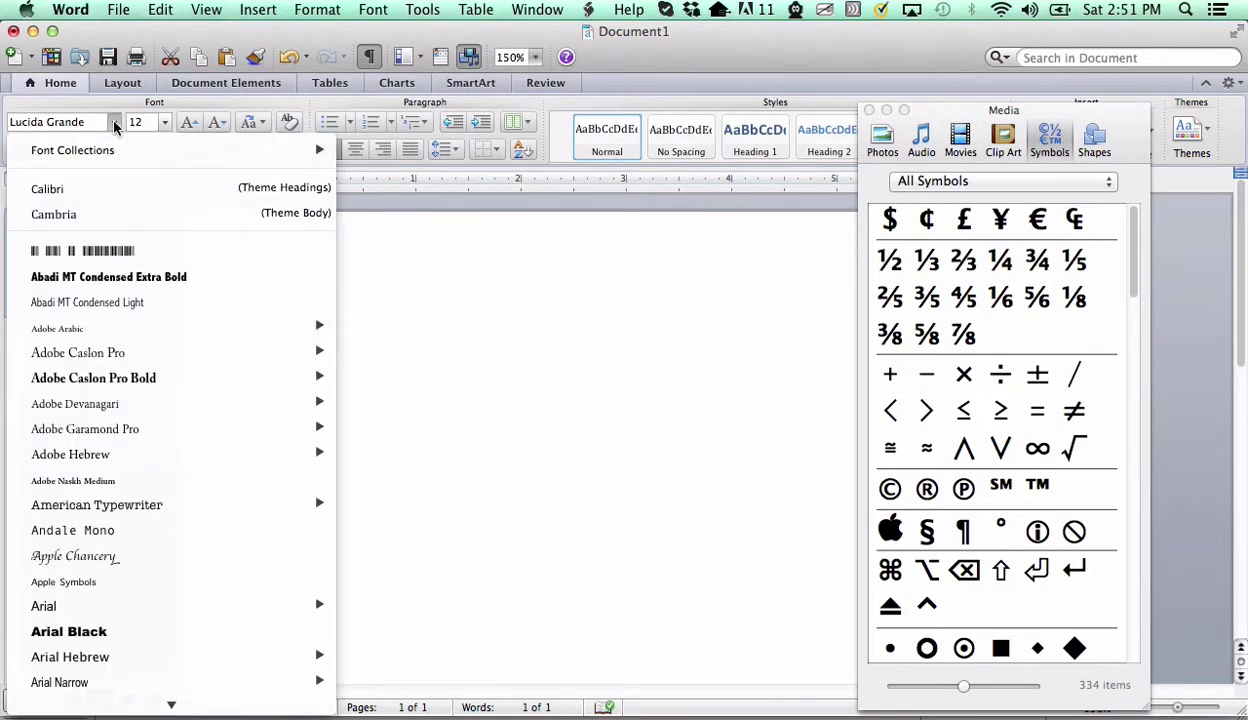
text(Times)
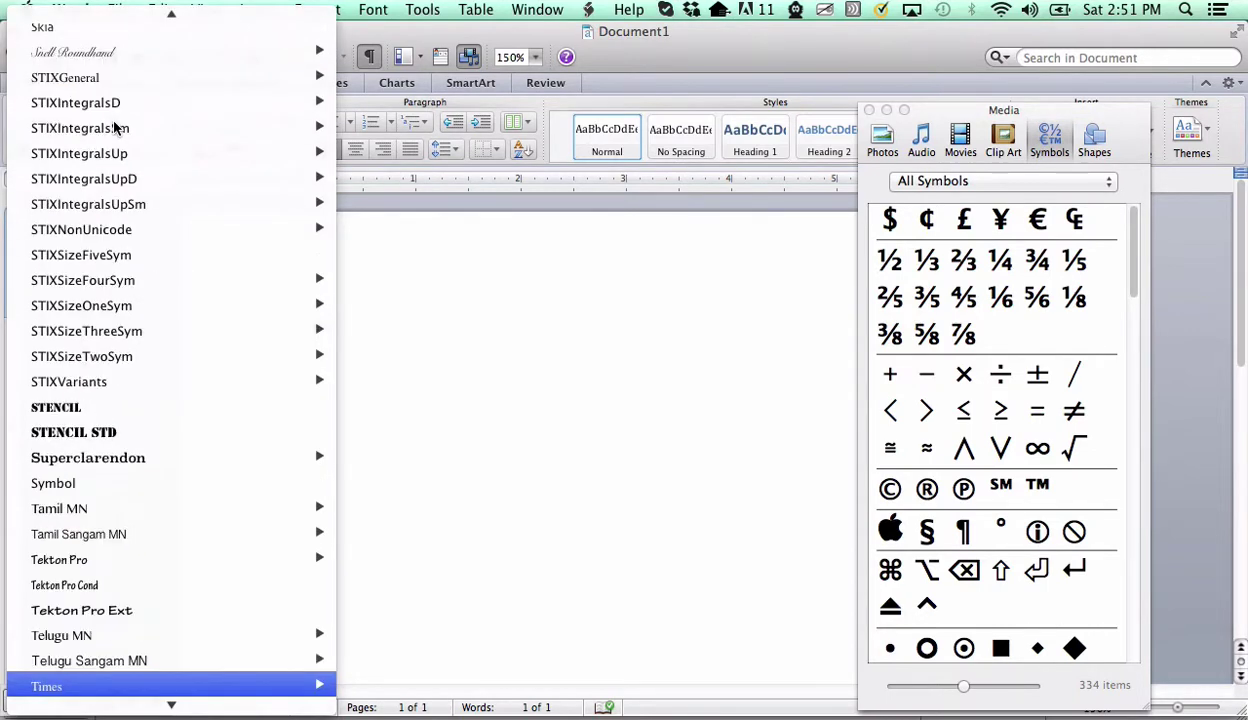
key(Down)
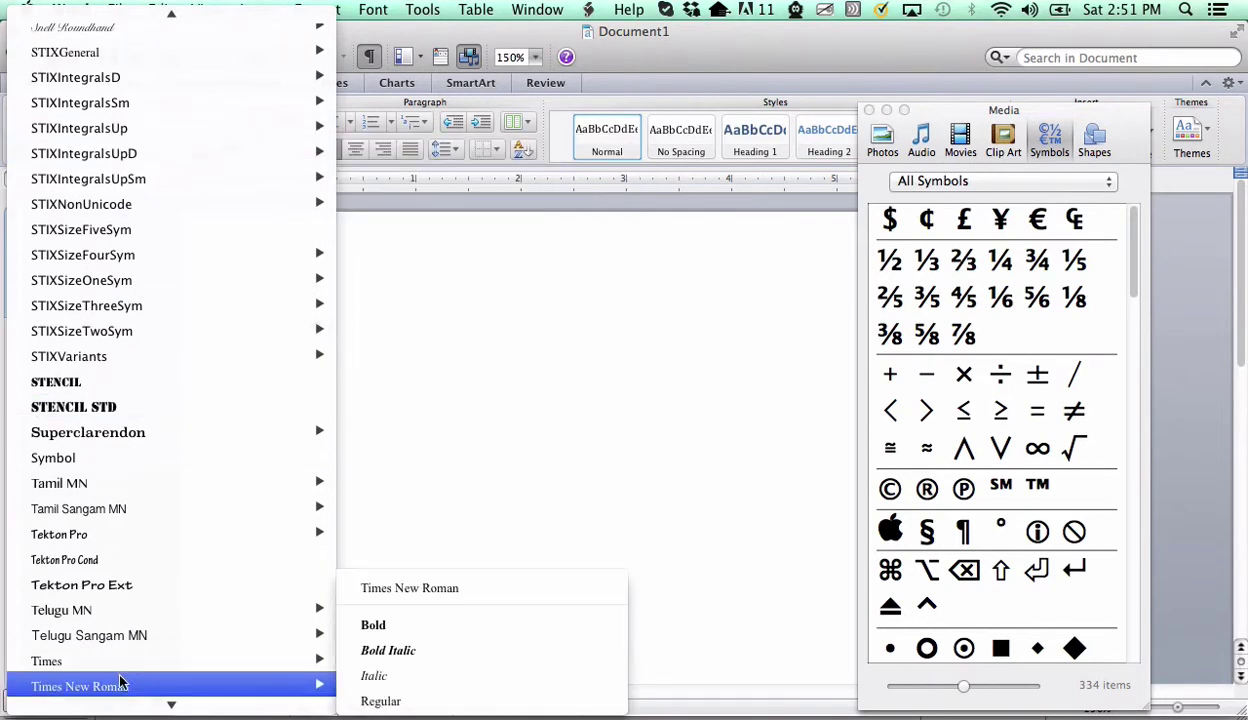
mouse_move(300, 686)
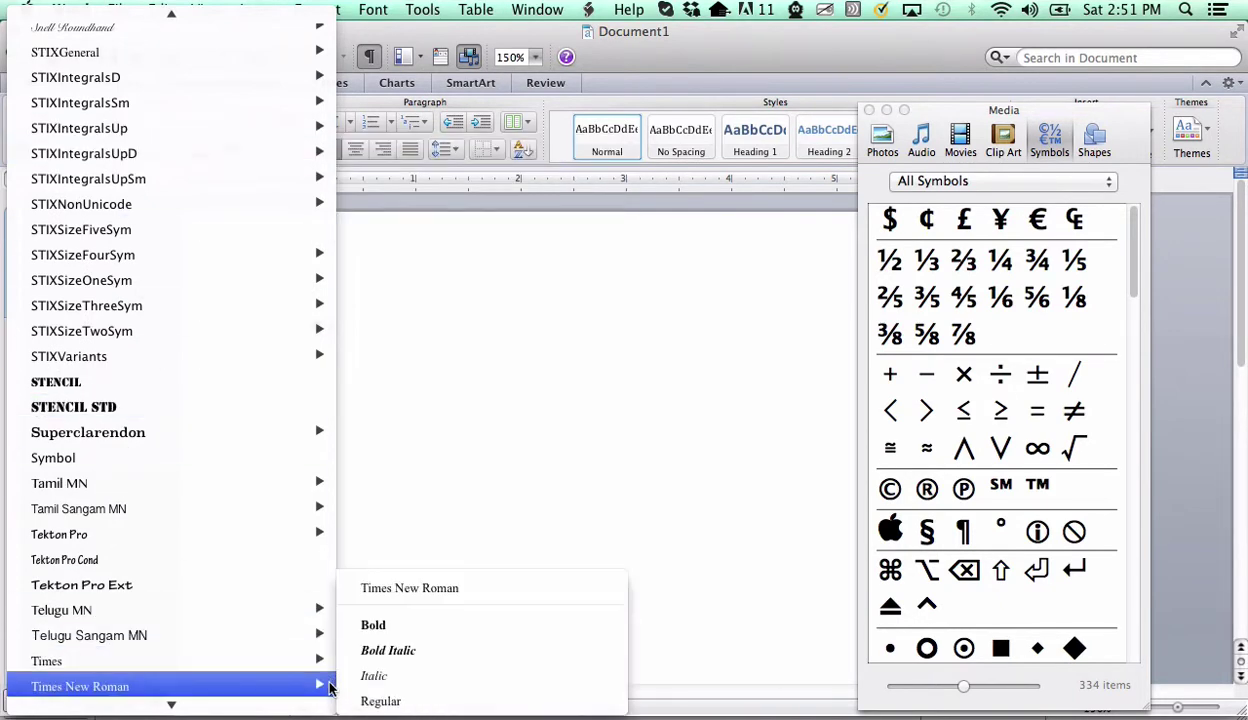
click(391, 598)
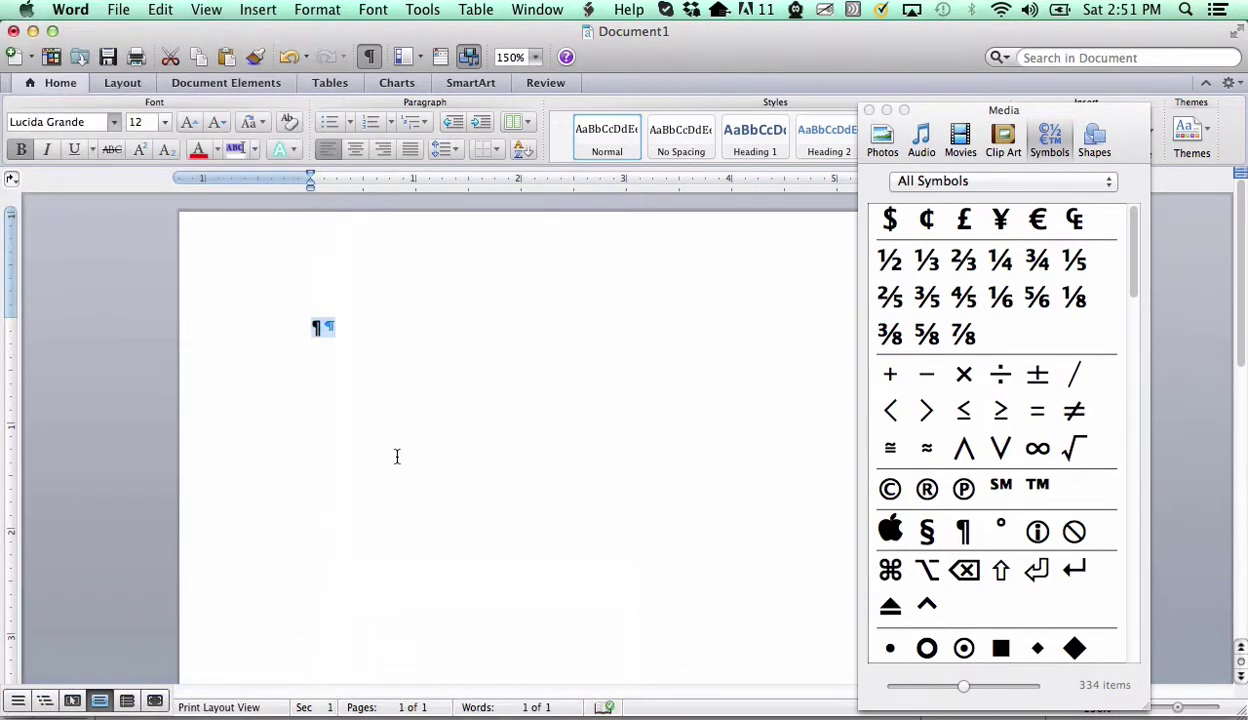
click(324, 334)
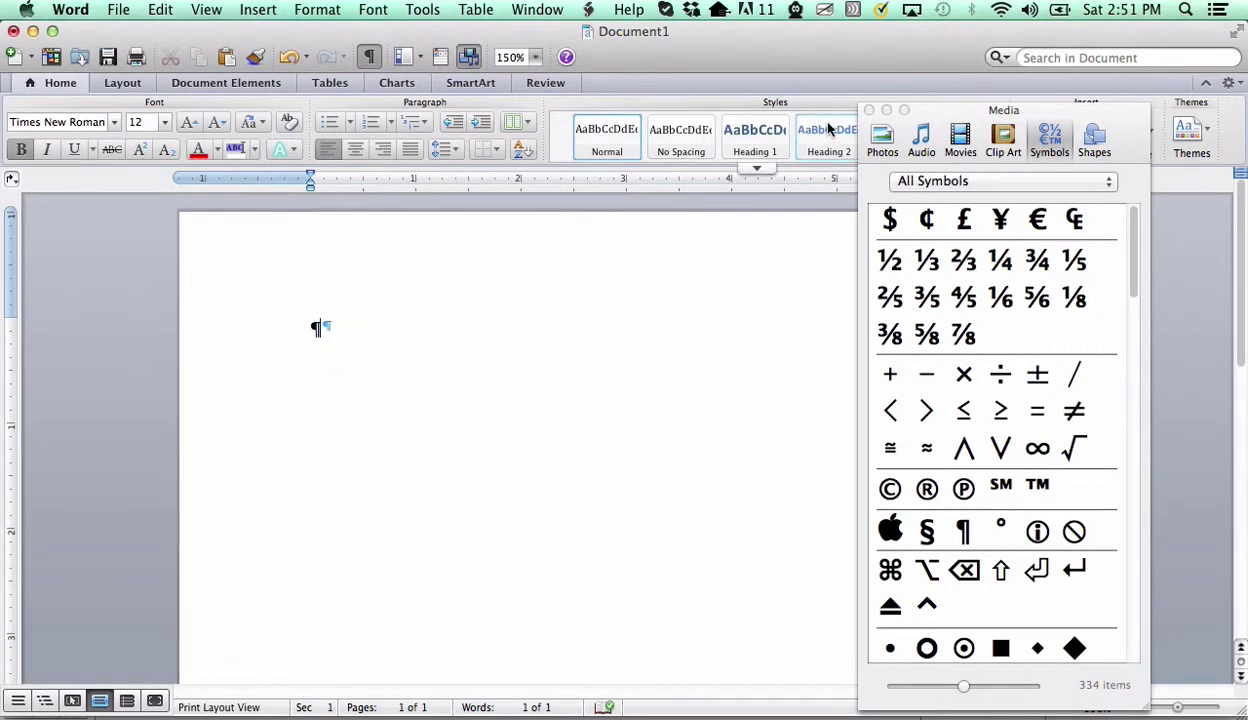
click(869, 110)
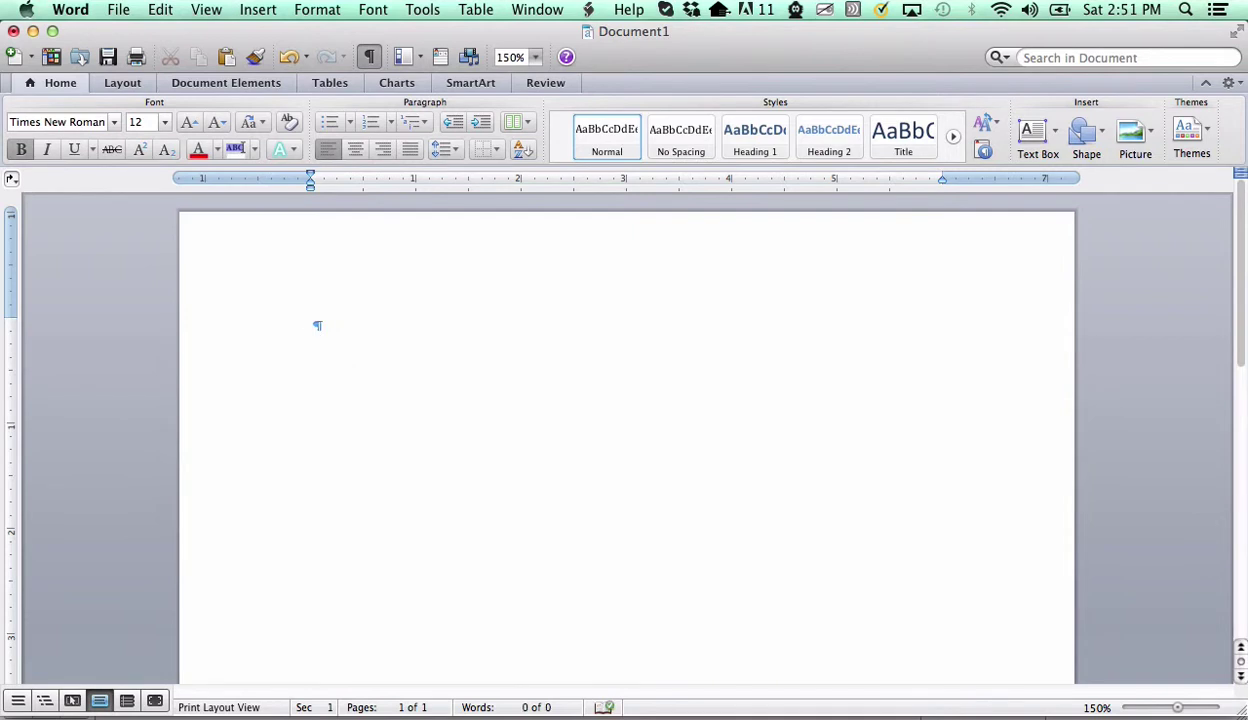
click(258, 9)
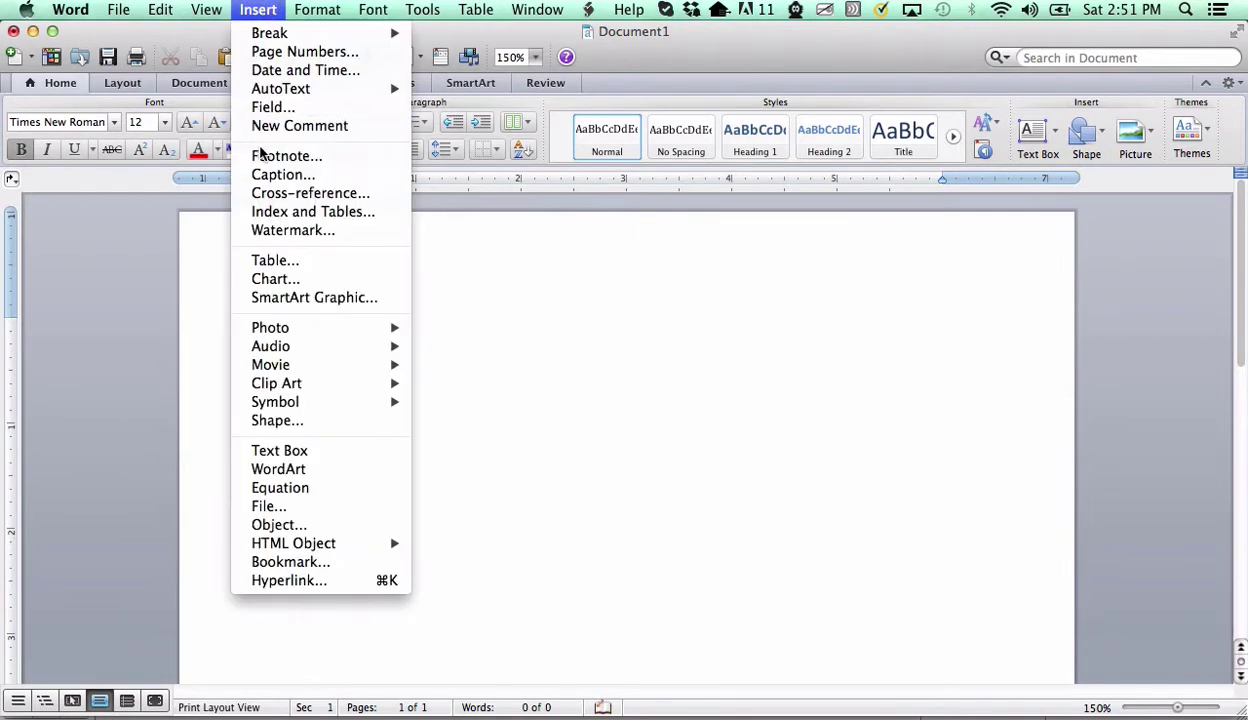
mouse_move(292, 401)
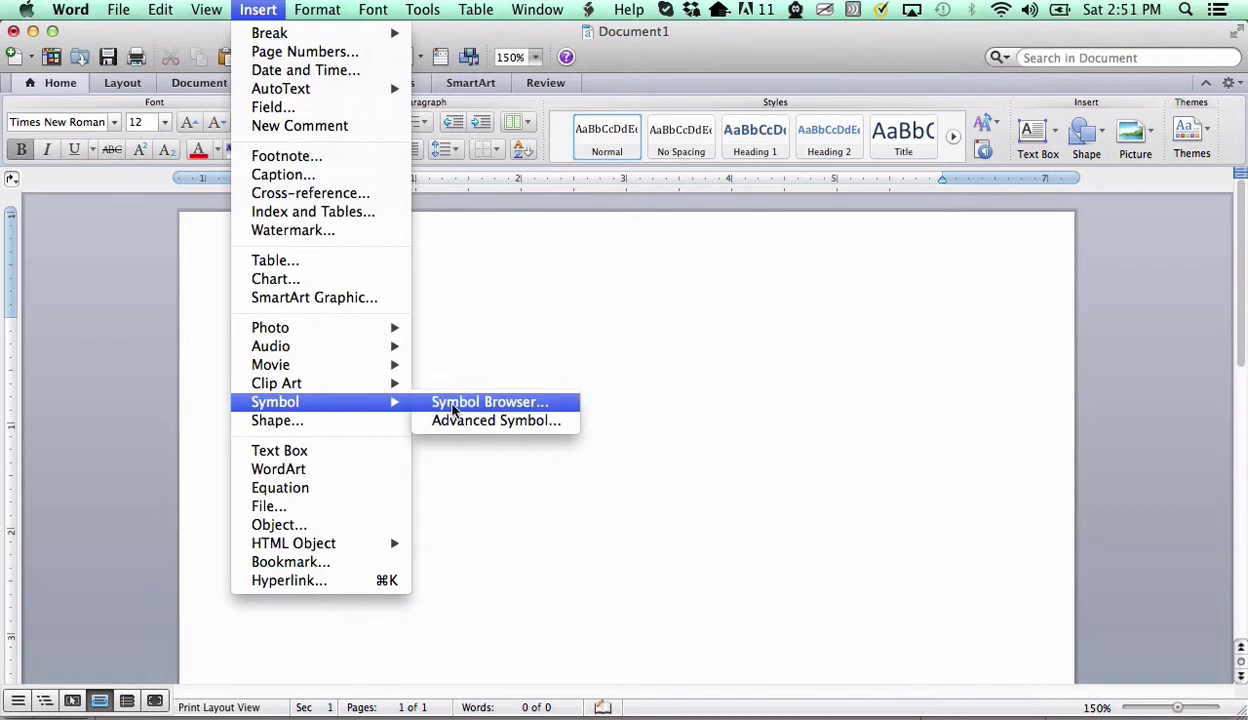
click(505, 355)
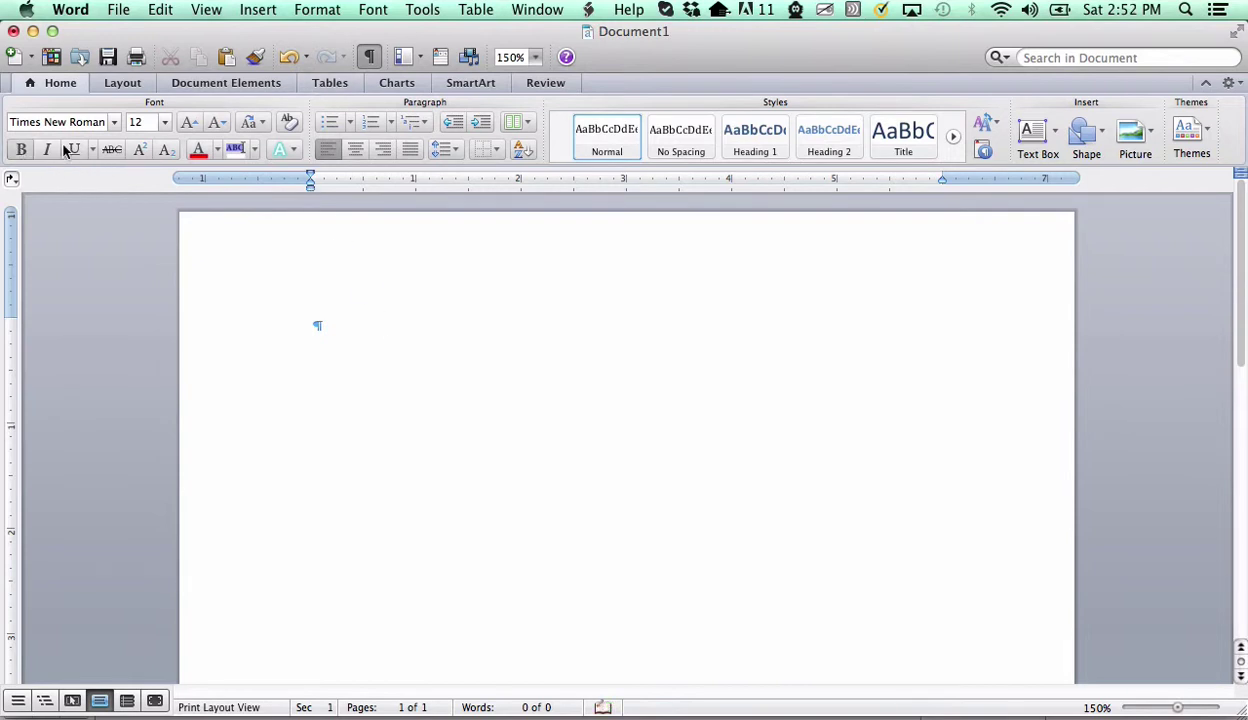
Open the Paragraph settings and set the spacing before and after to 0 pt.
click(326, 12)
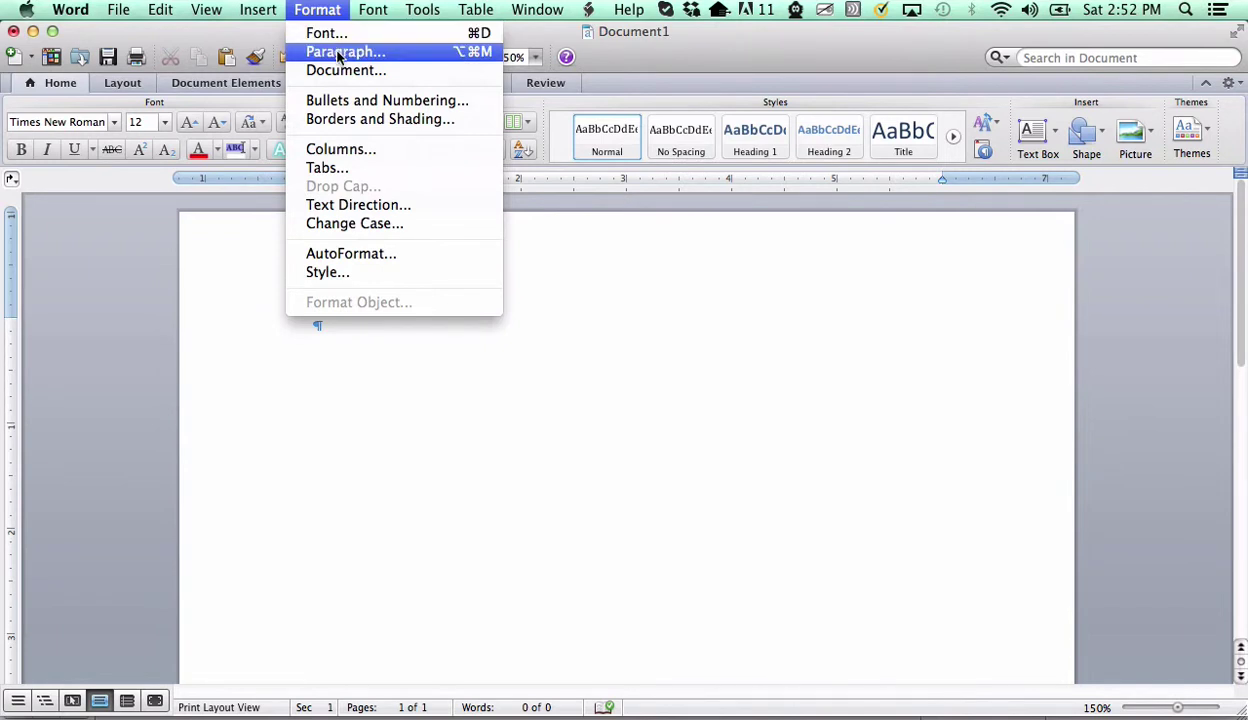
click(338, 53)
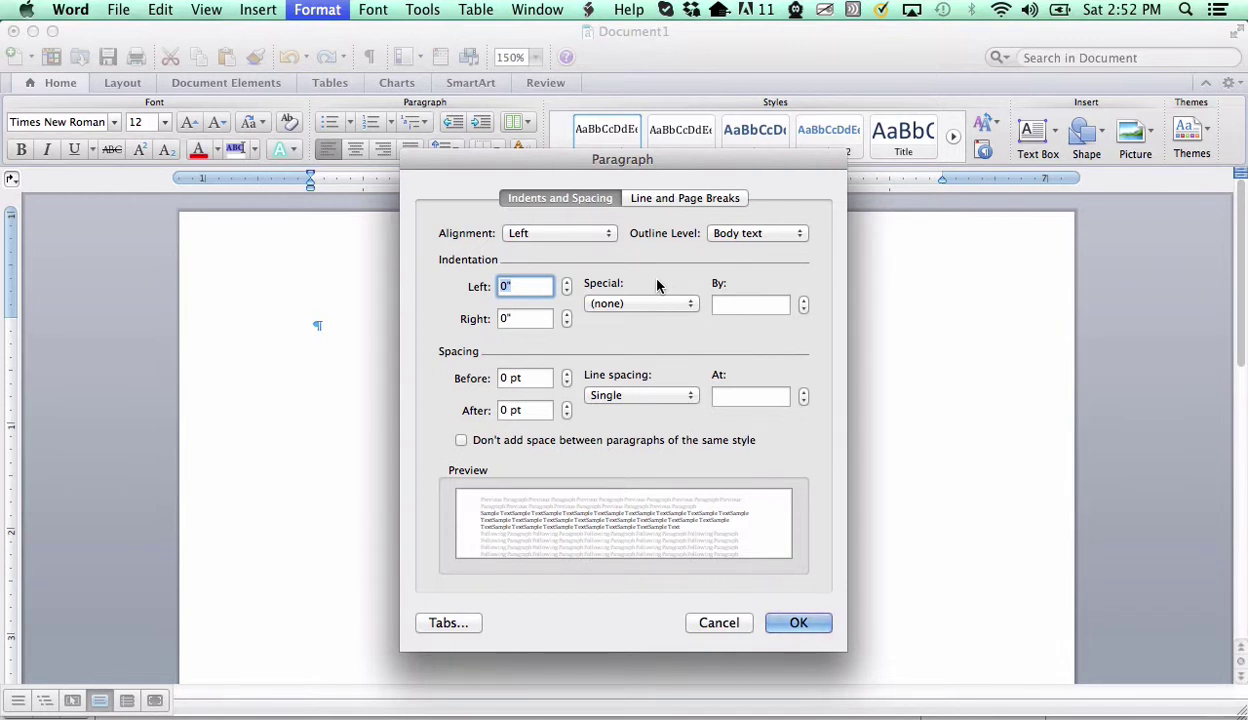
click(566, 376)
click(566, 376)
click(567, 414)
click(567, 408)
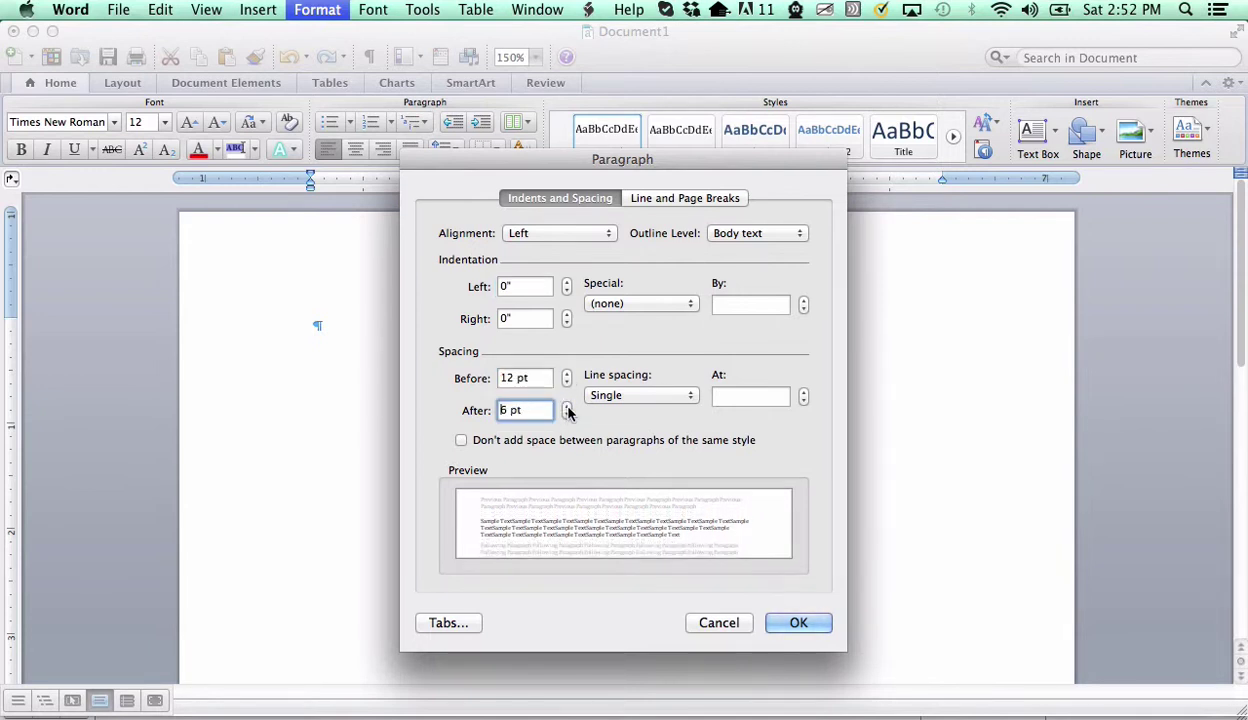
click(567, 408)
click(567, 414)
click(567, 414)
click(567, 386)
click(567, 386)
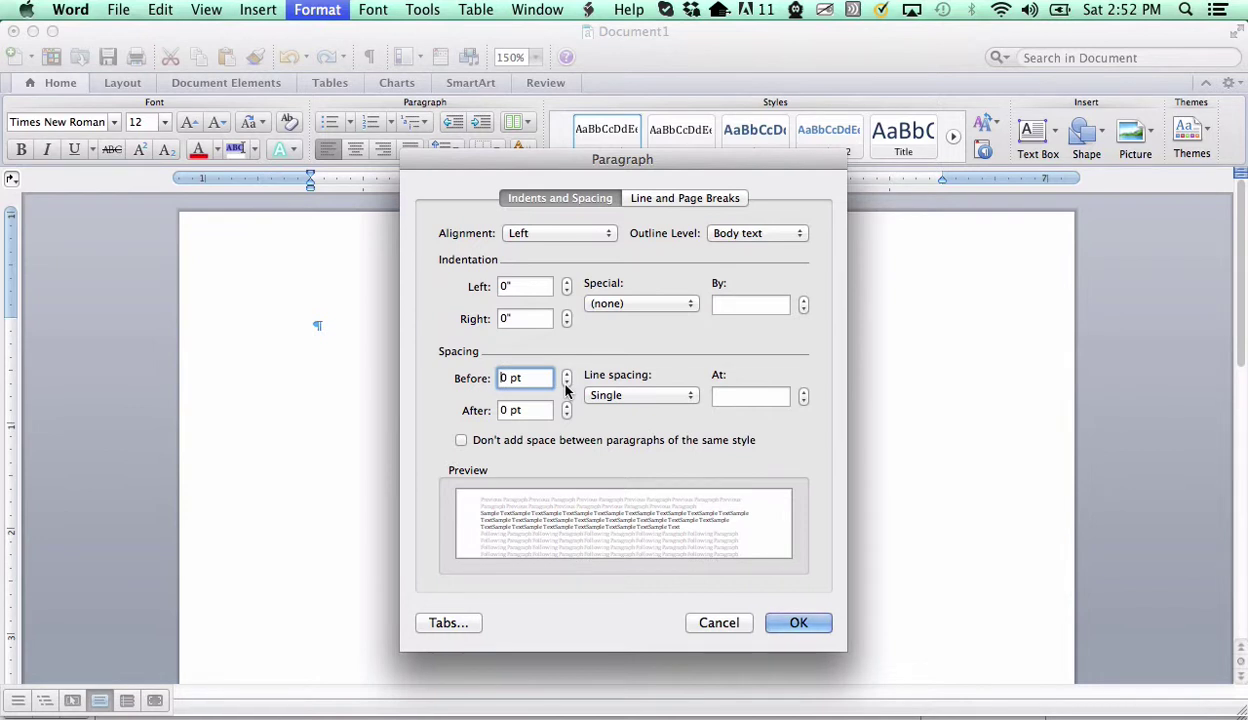
Set the paragraph to double line spacing with a first-line indent of 0.5" and apply the settings.
click(622, 396)
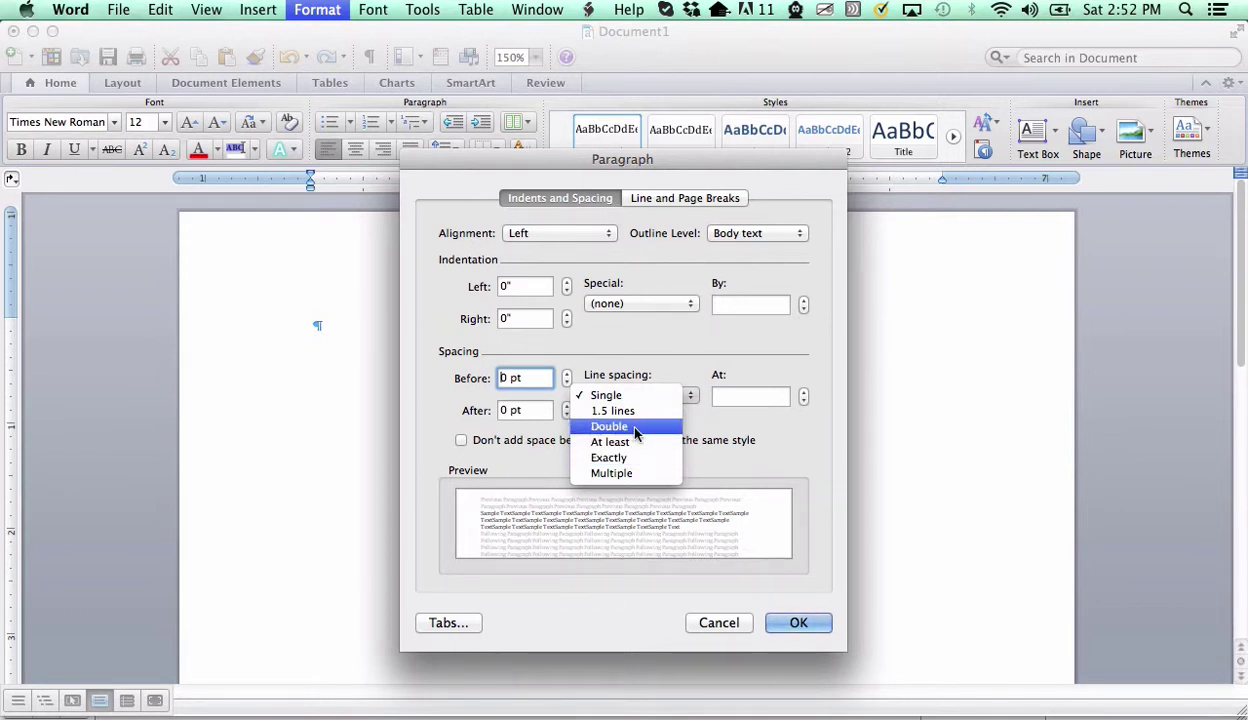
click(634, 428)
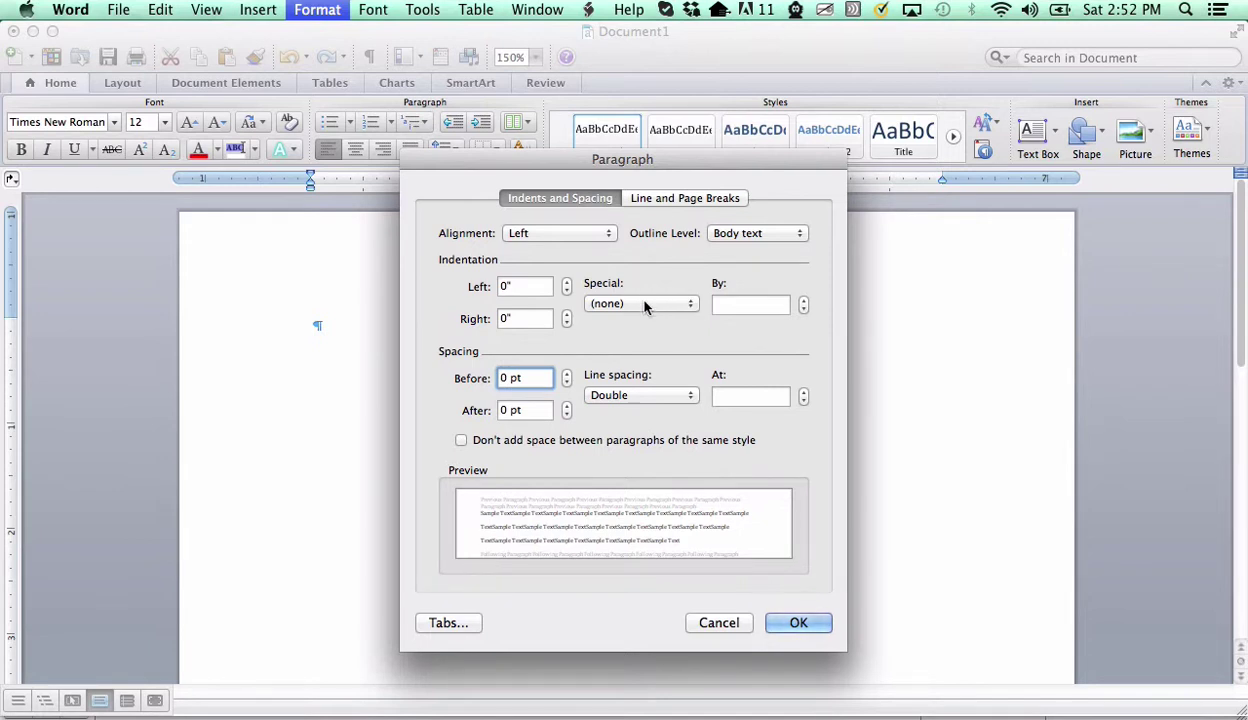
click(691, 305)
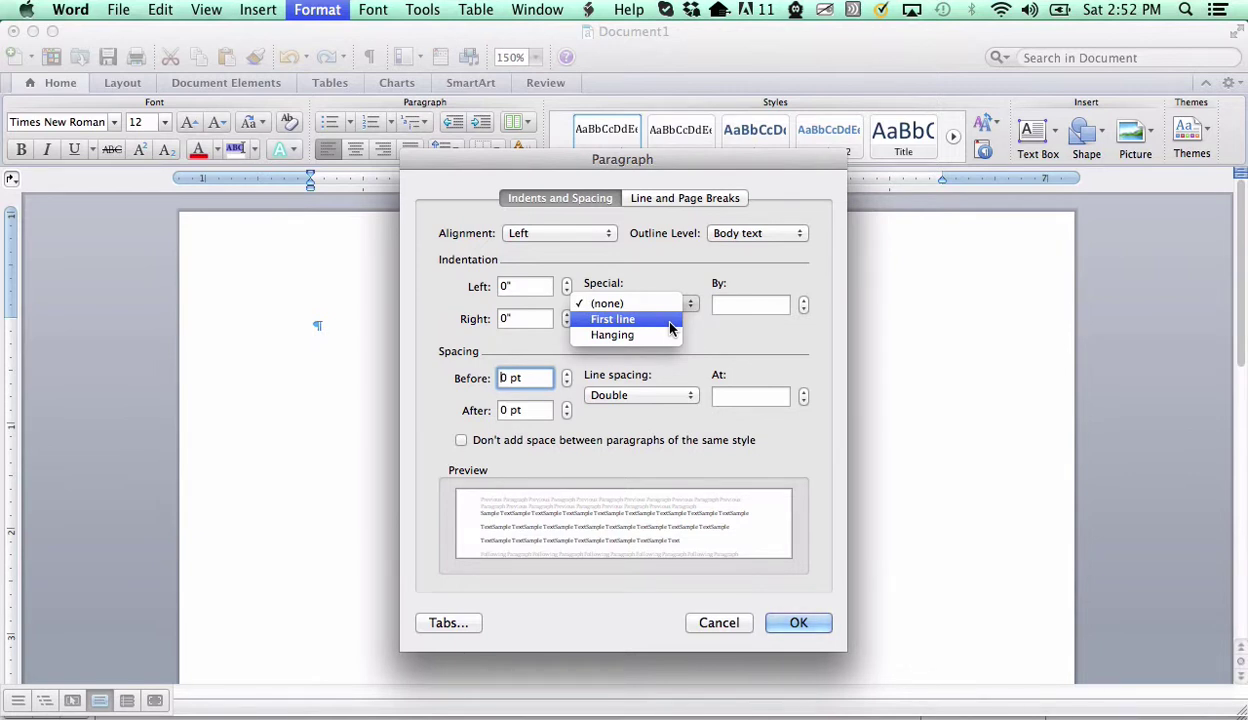
click(670, 320)
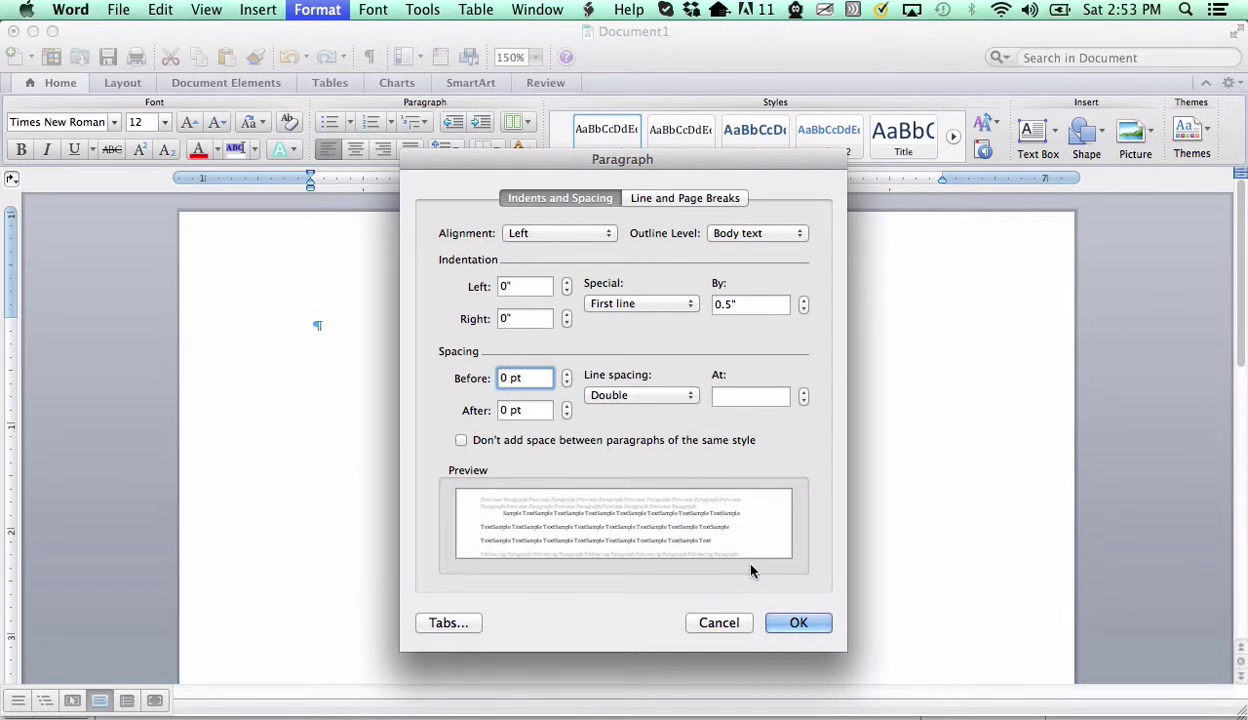
click(803, 621)
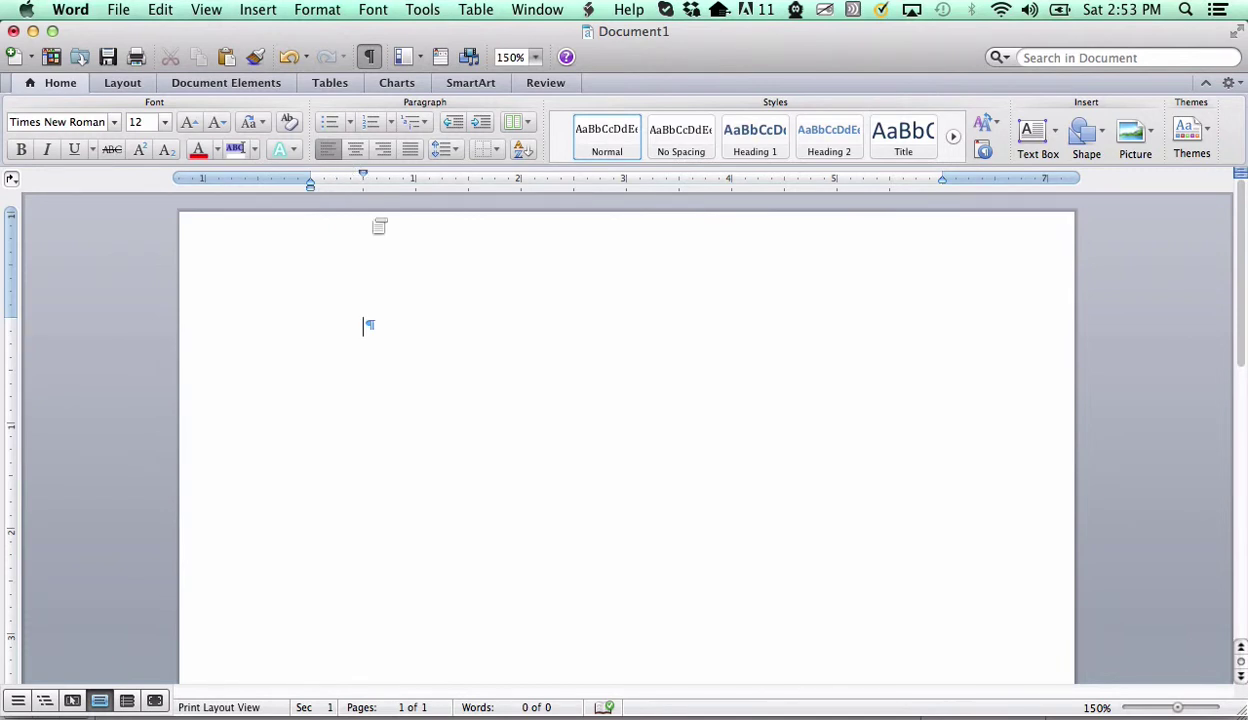
Enter the sample text "Kokokokoko okokokokoko okokokokko" in the indented first line.
text(kokokokoko)
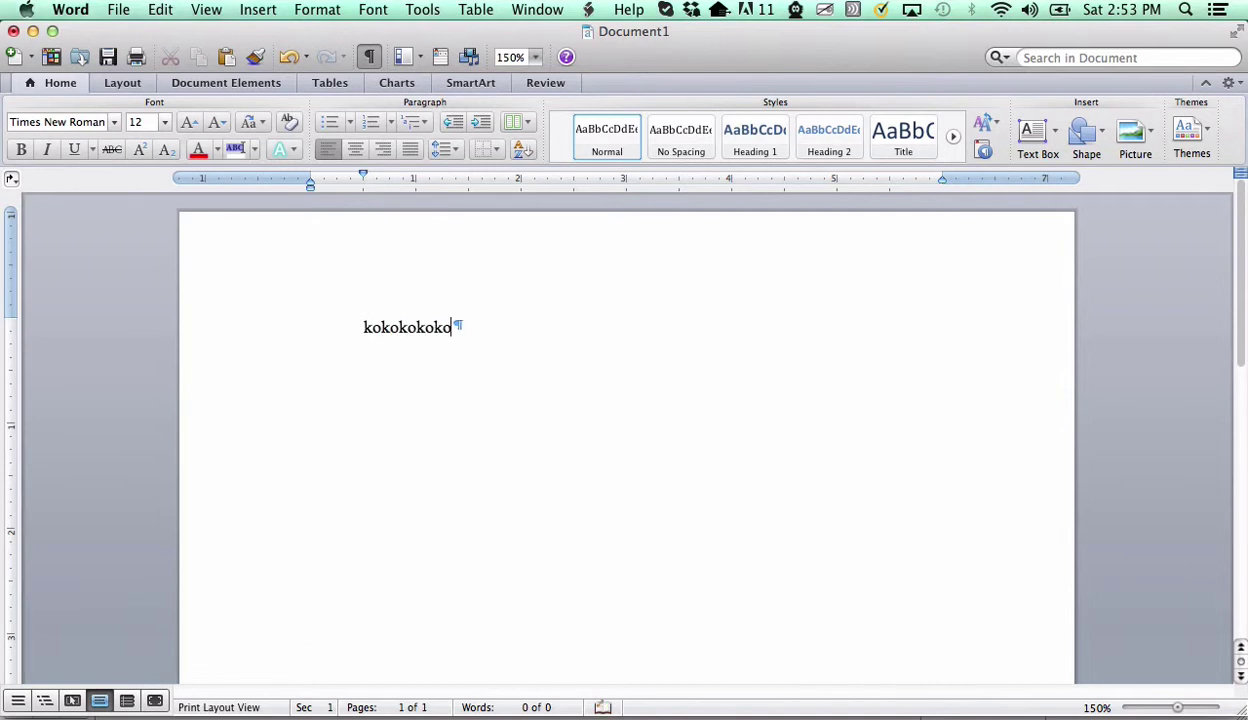
text( okokokokoko okokokokko)
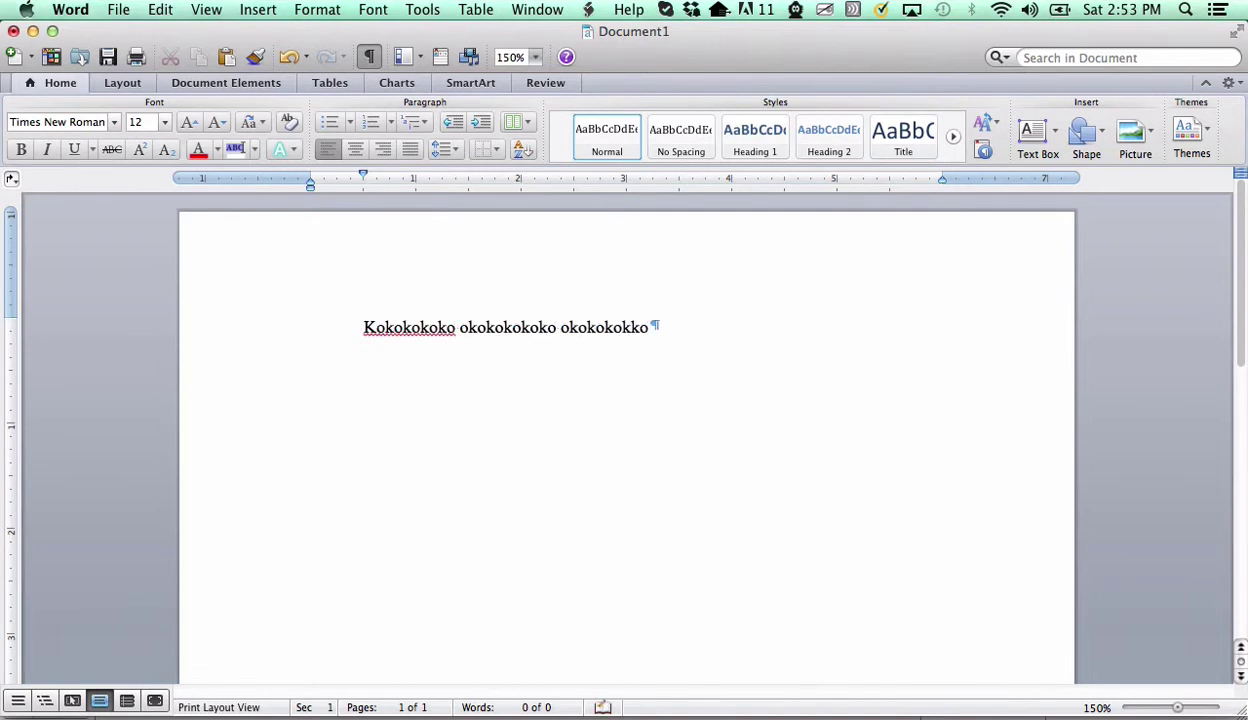
Continue the first paragraph with random filler words onto a third line, ending in "tyfifyfyo.", and start a new paragraph.
text( okokoko okokok)
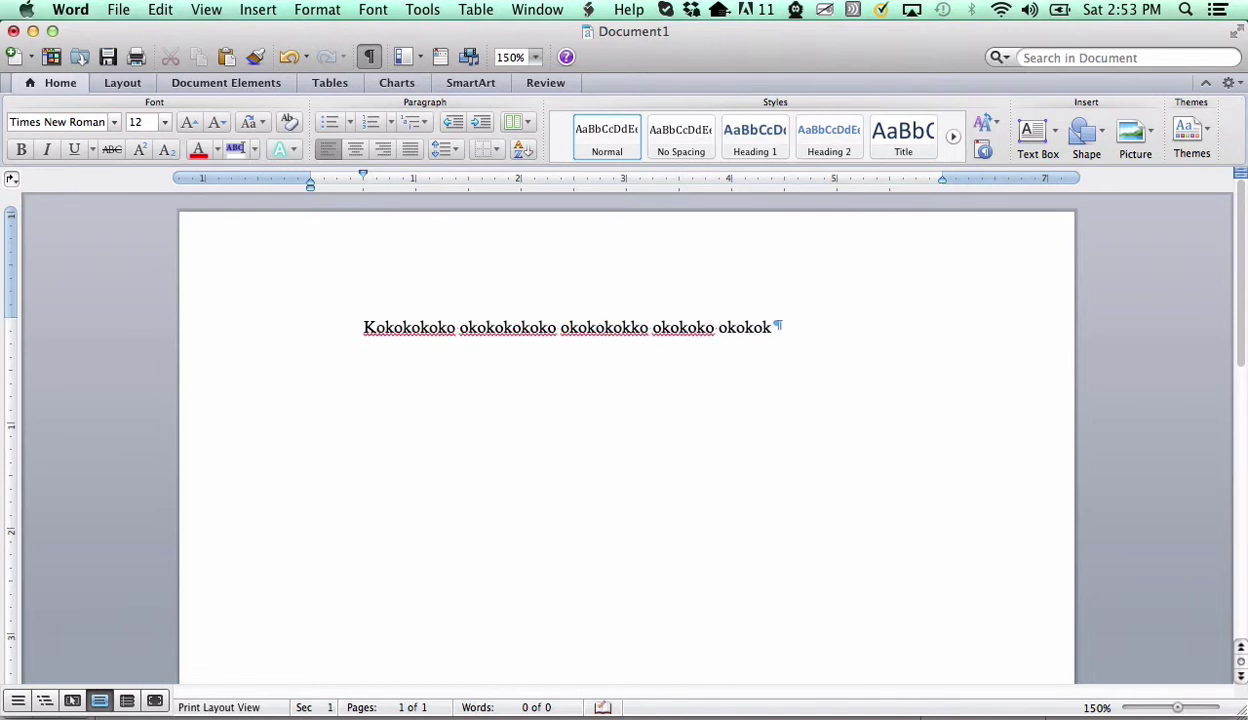
text(ojiubguycyt yufuyfuiyfuyf)
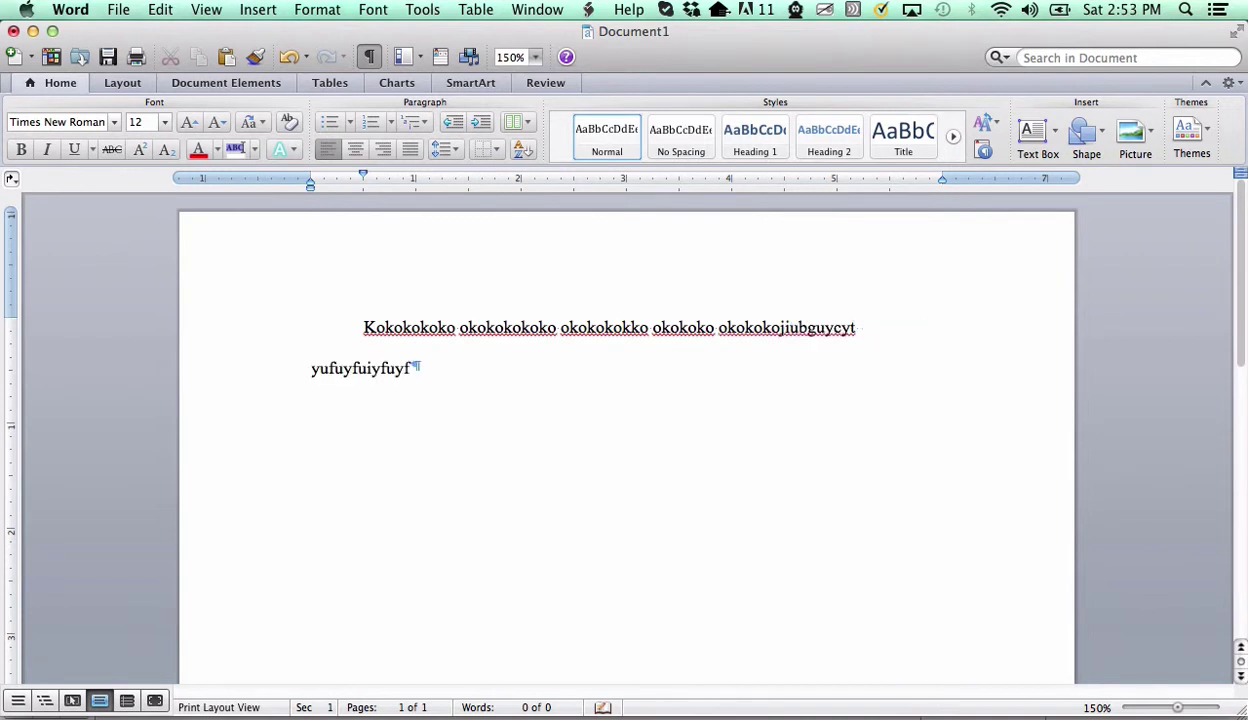
text(uiy ygyguyguy yfgyuf)
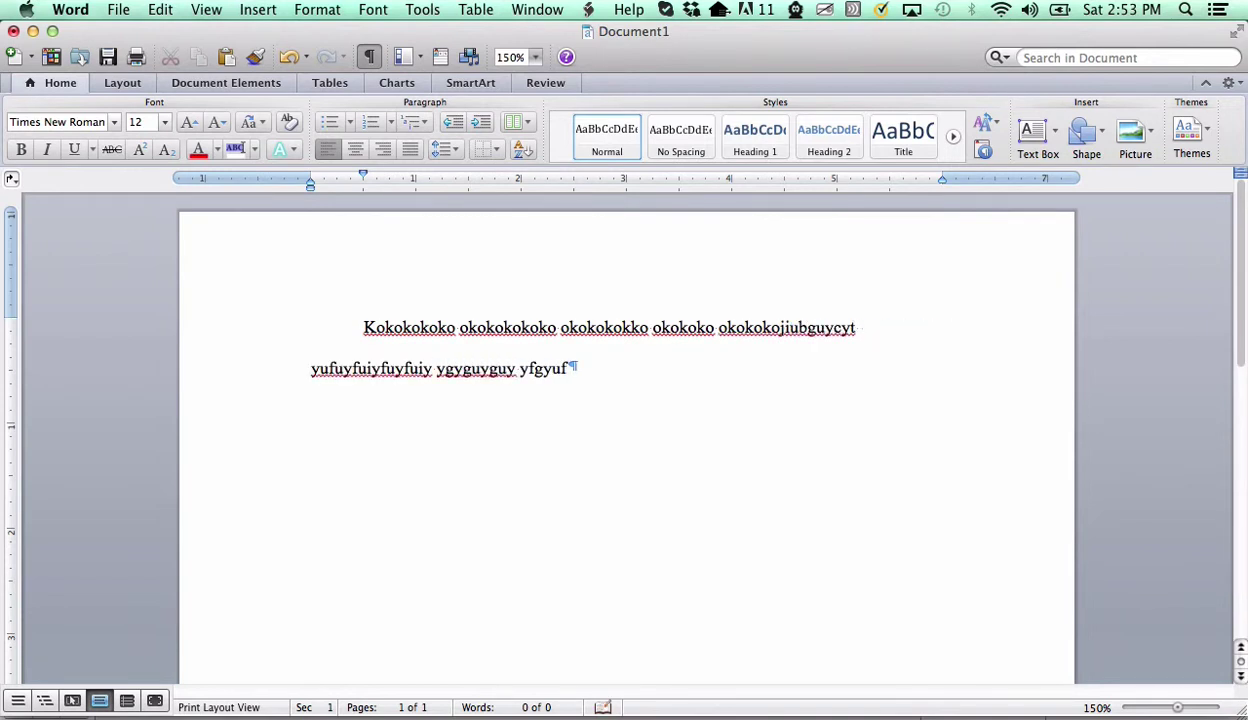
text(rtudertsdtygliudrt  fdd)
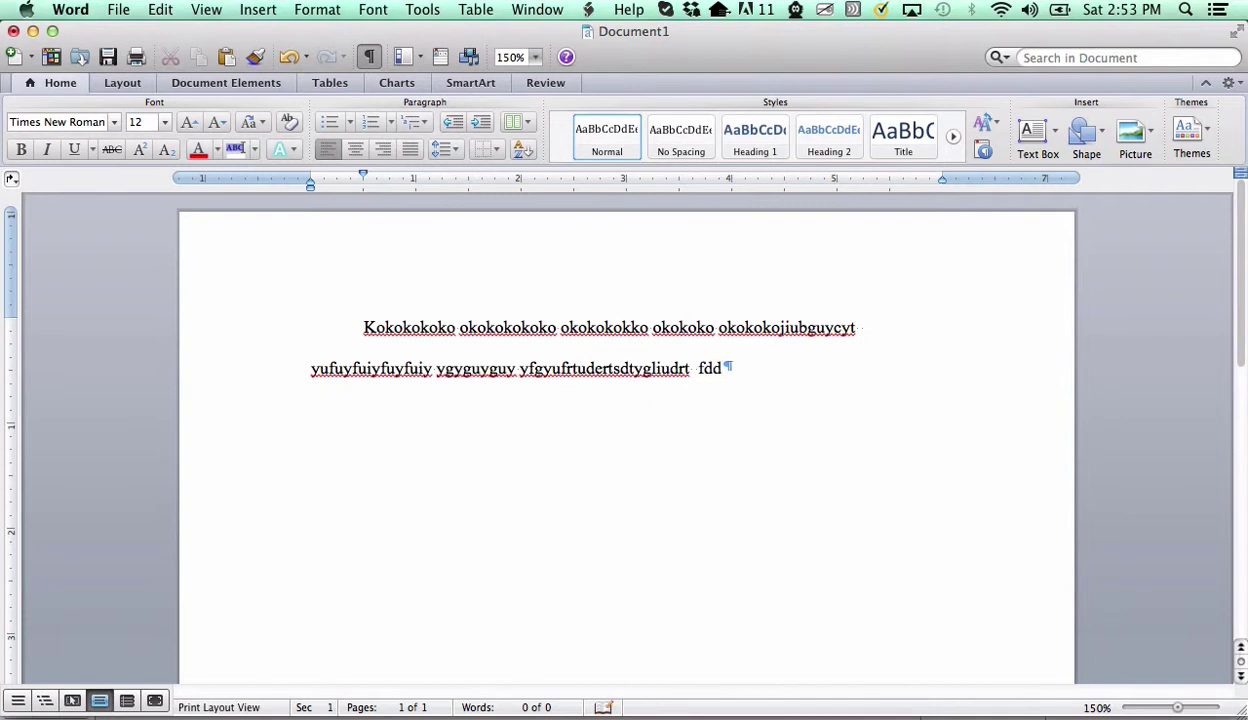
text(turydtyfiyfitydb dy)
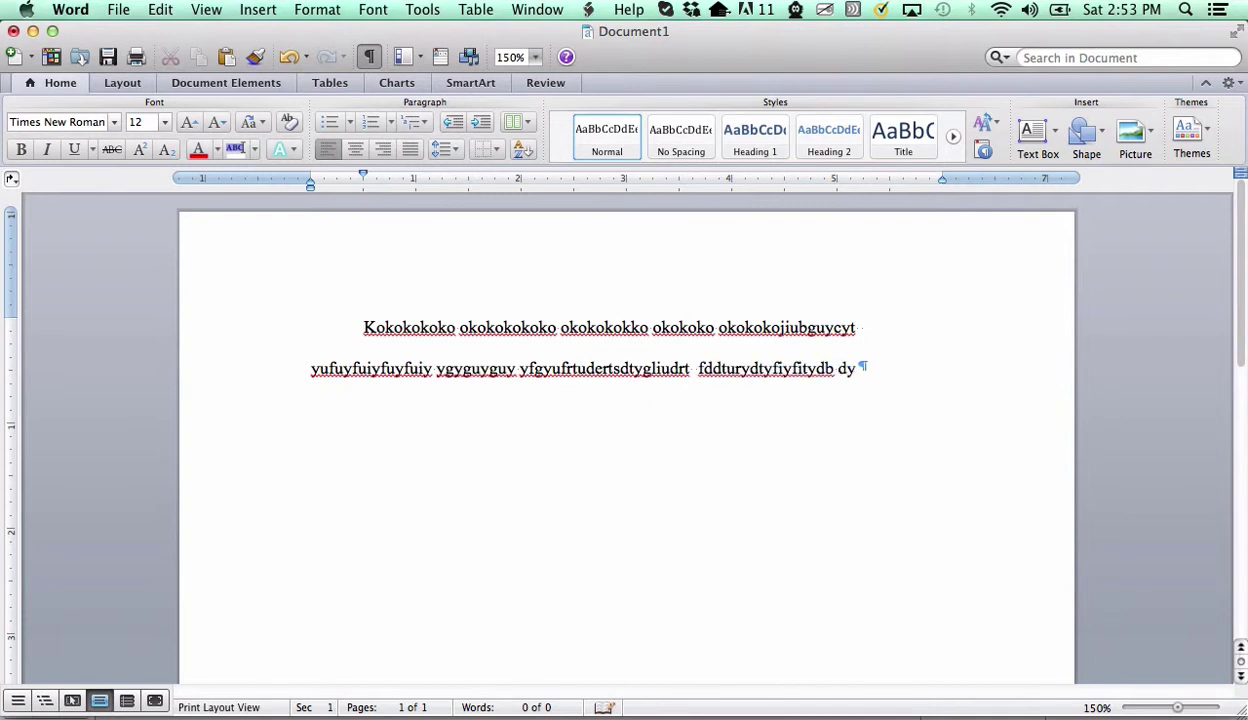
text(dufyifiuy tyfi)
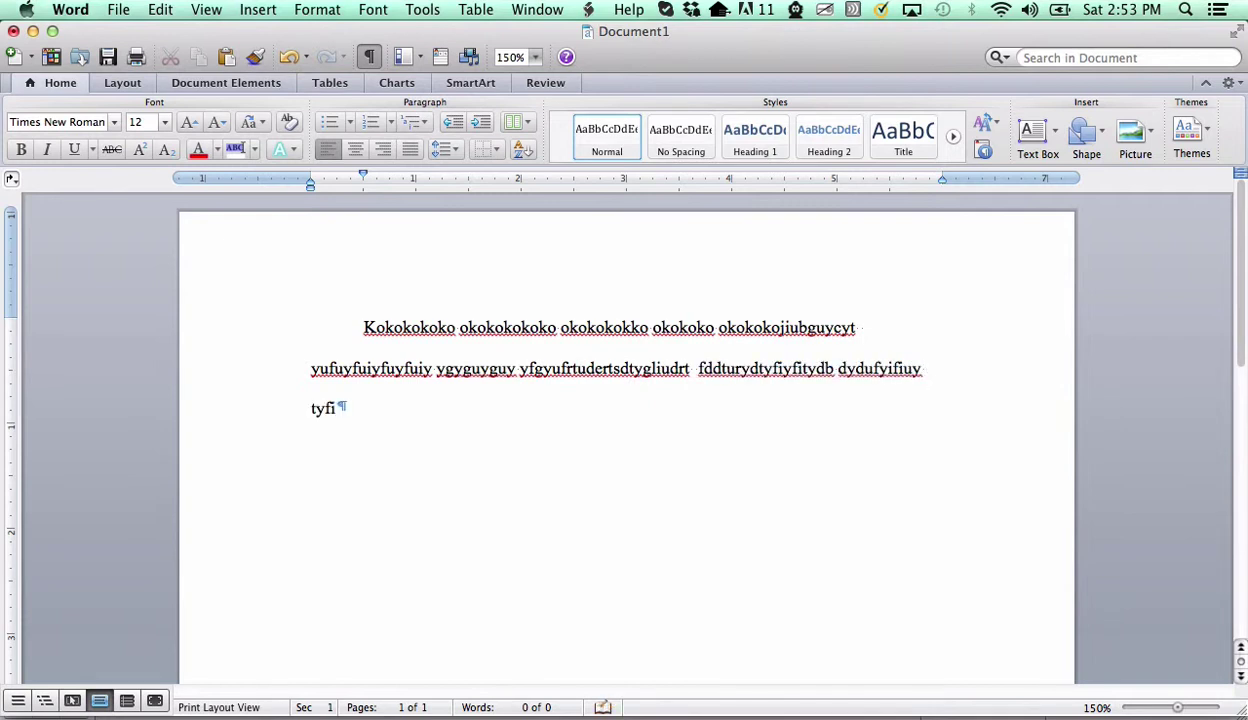
text(fyfyo)
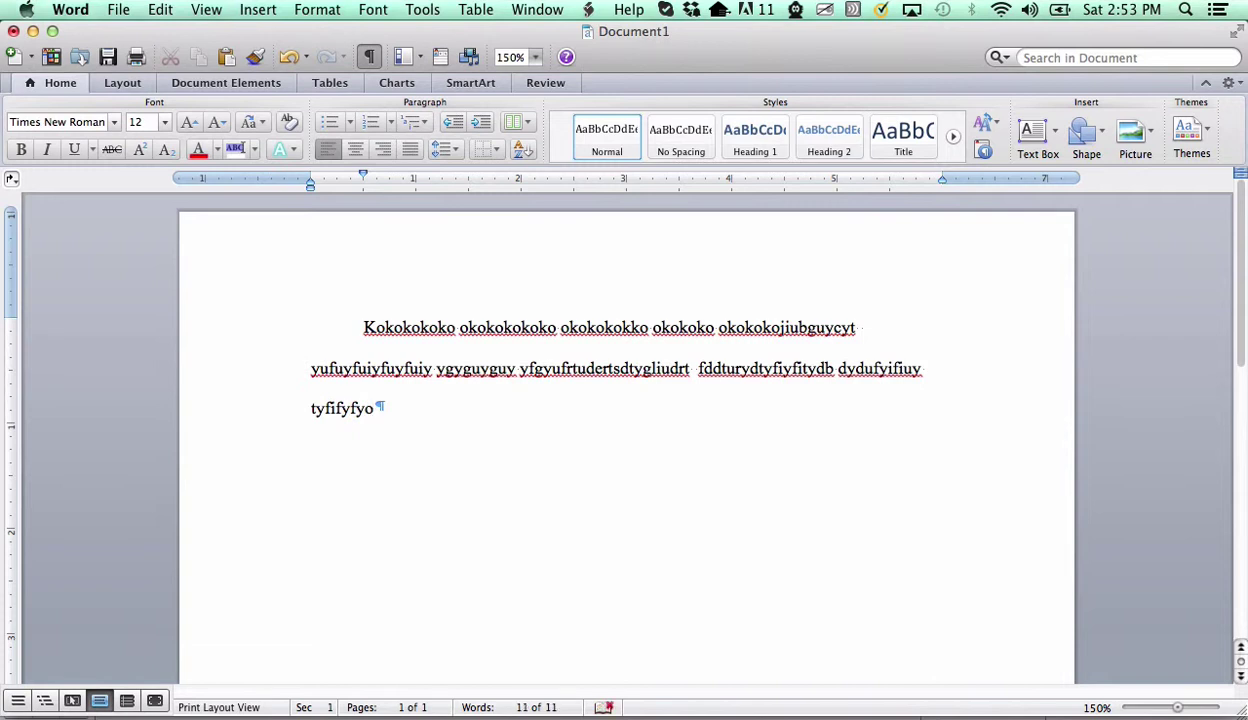
text(.)
key(Return)
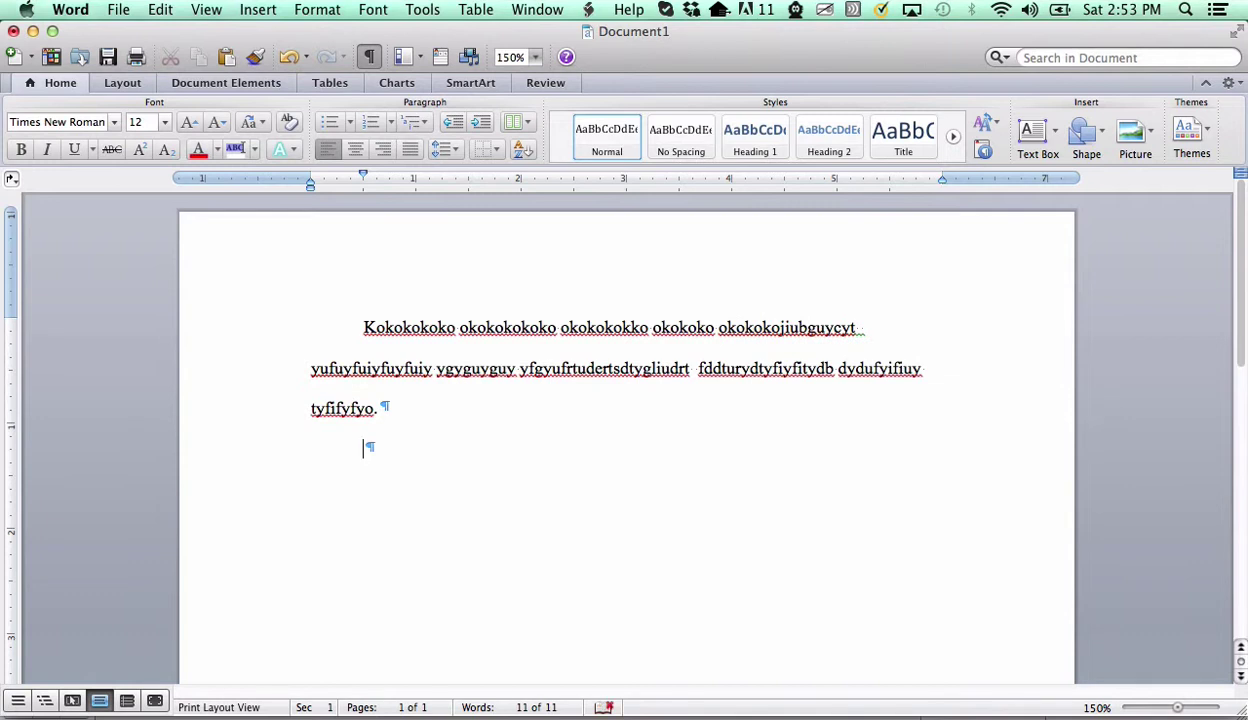
Center the new line, enter "Heading 1" in it and start another line below.
click(354, 151)
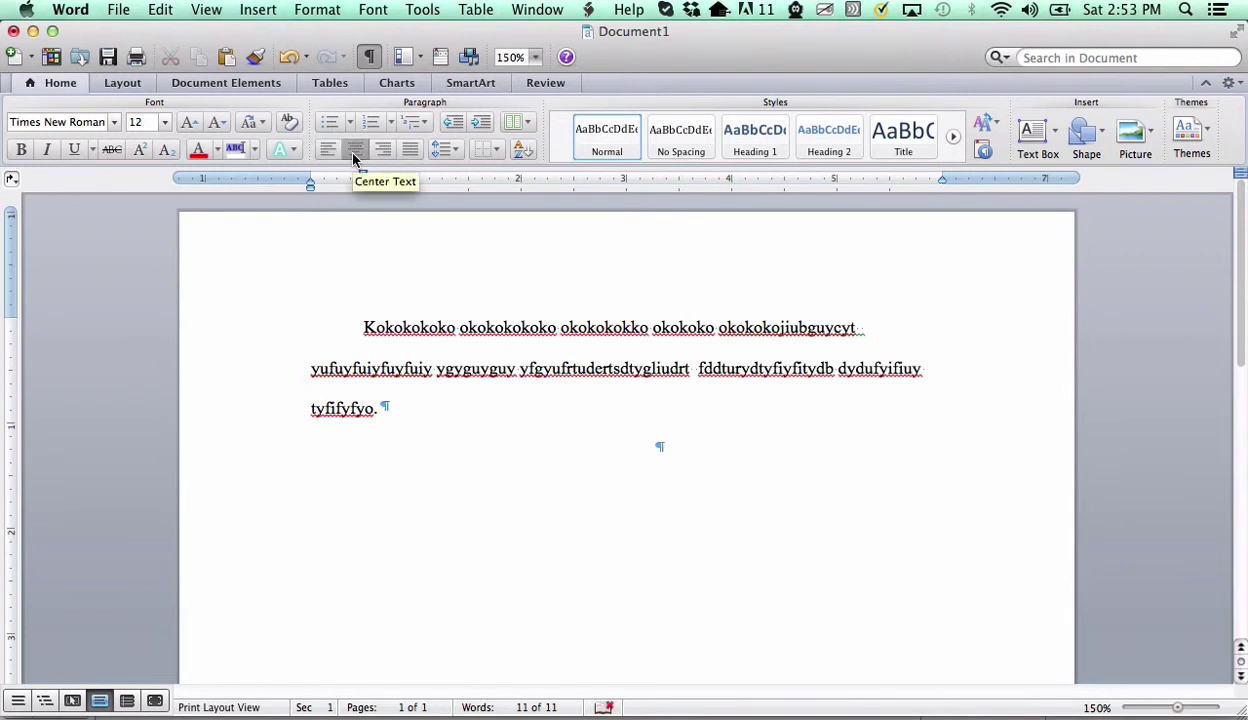
text(Heading1)
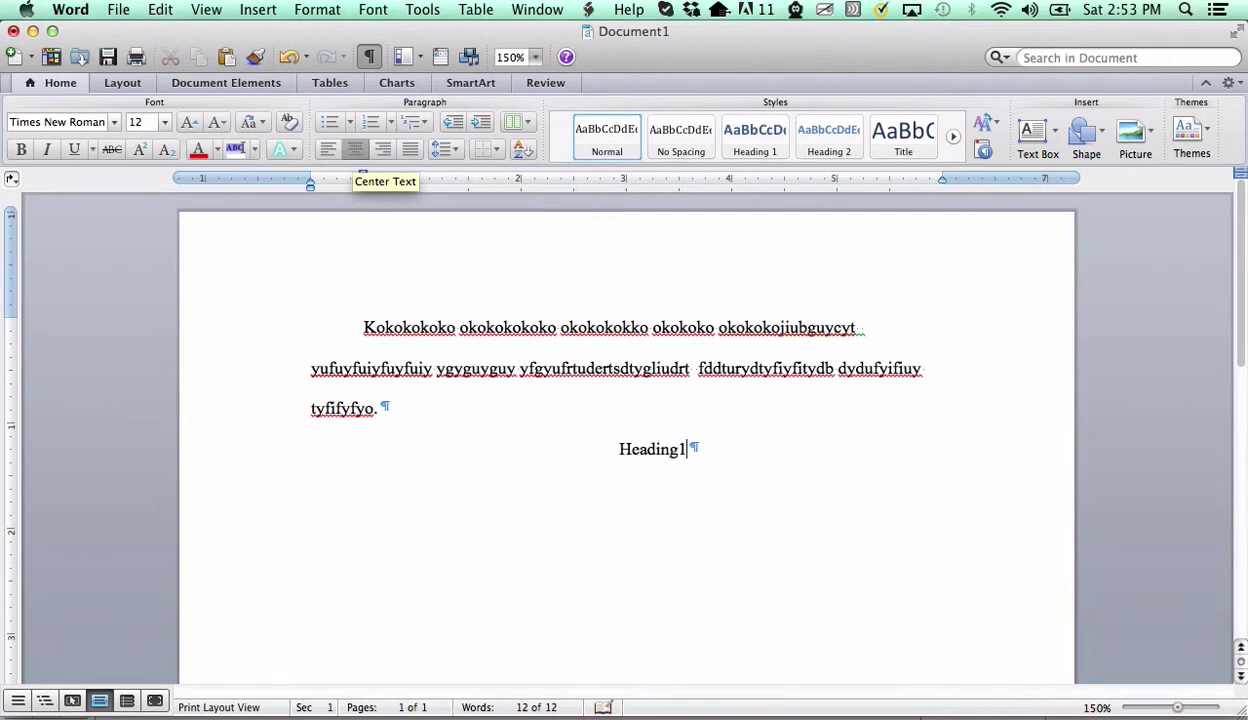
key(BackSpace)
text(1)
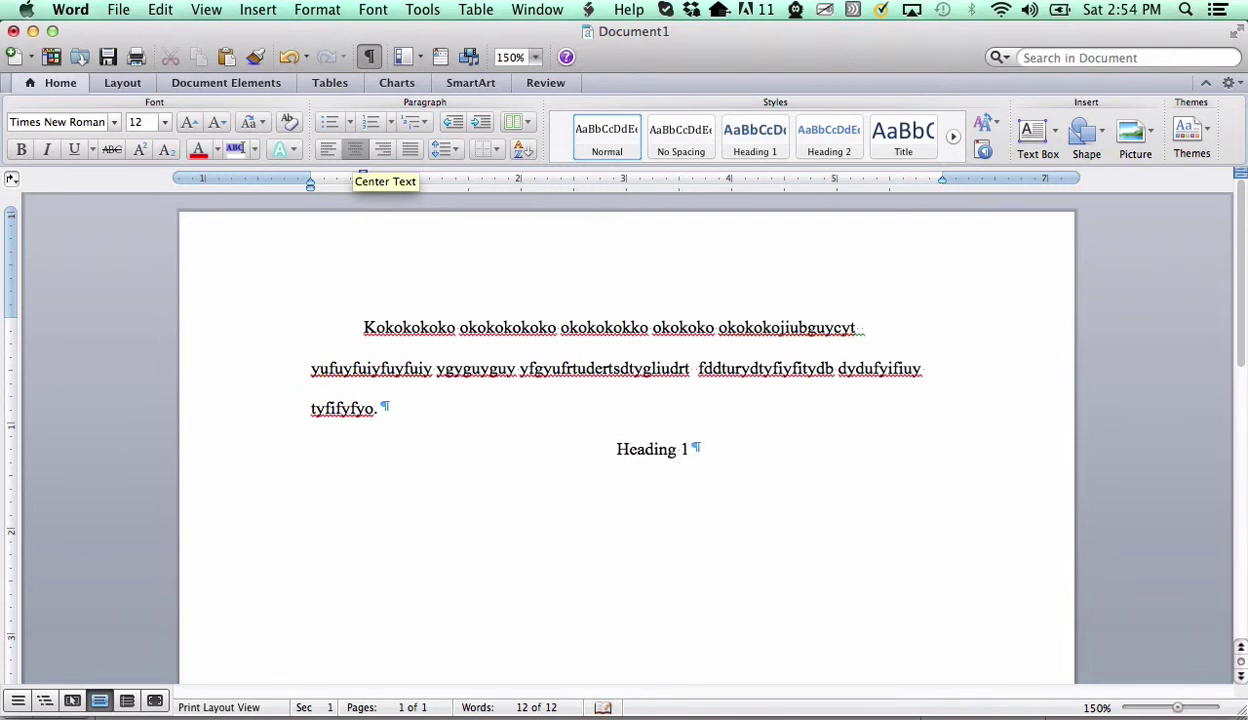
key(Return)
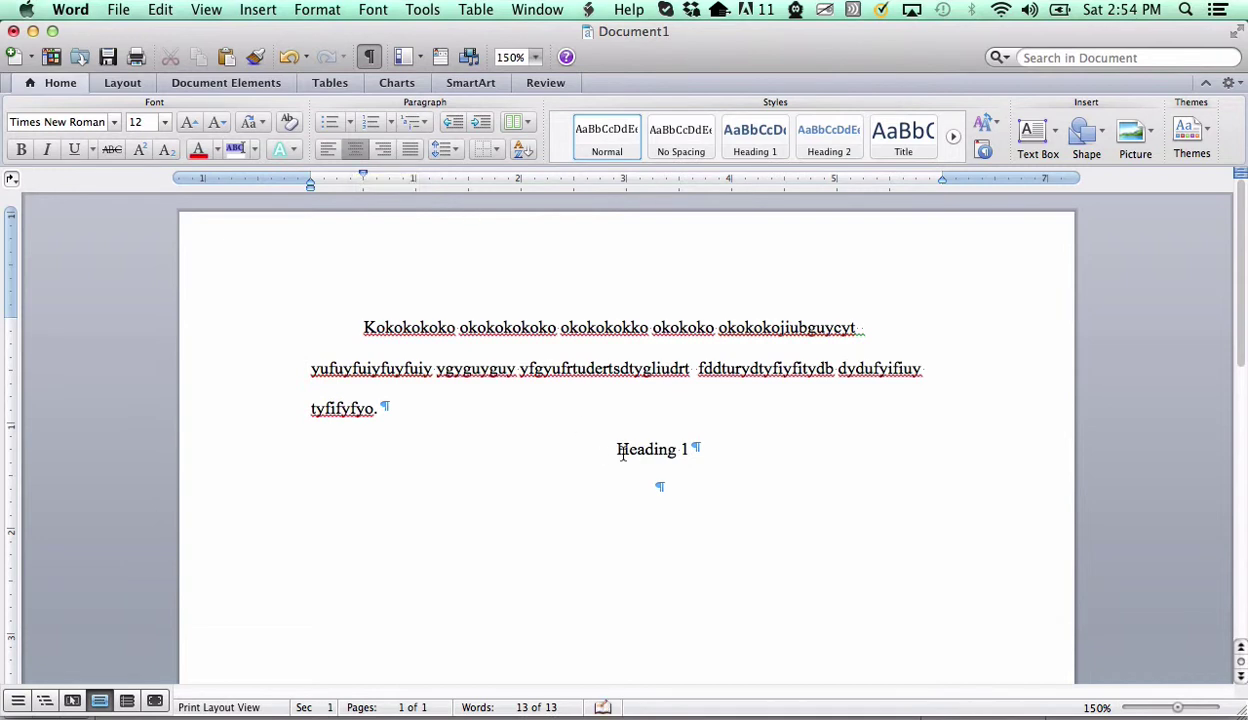
Make the "Heading 1" text bold and left-align the empty line below it.
drag(622, 452, 694, 449)
key(super+b)
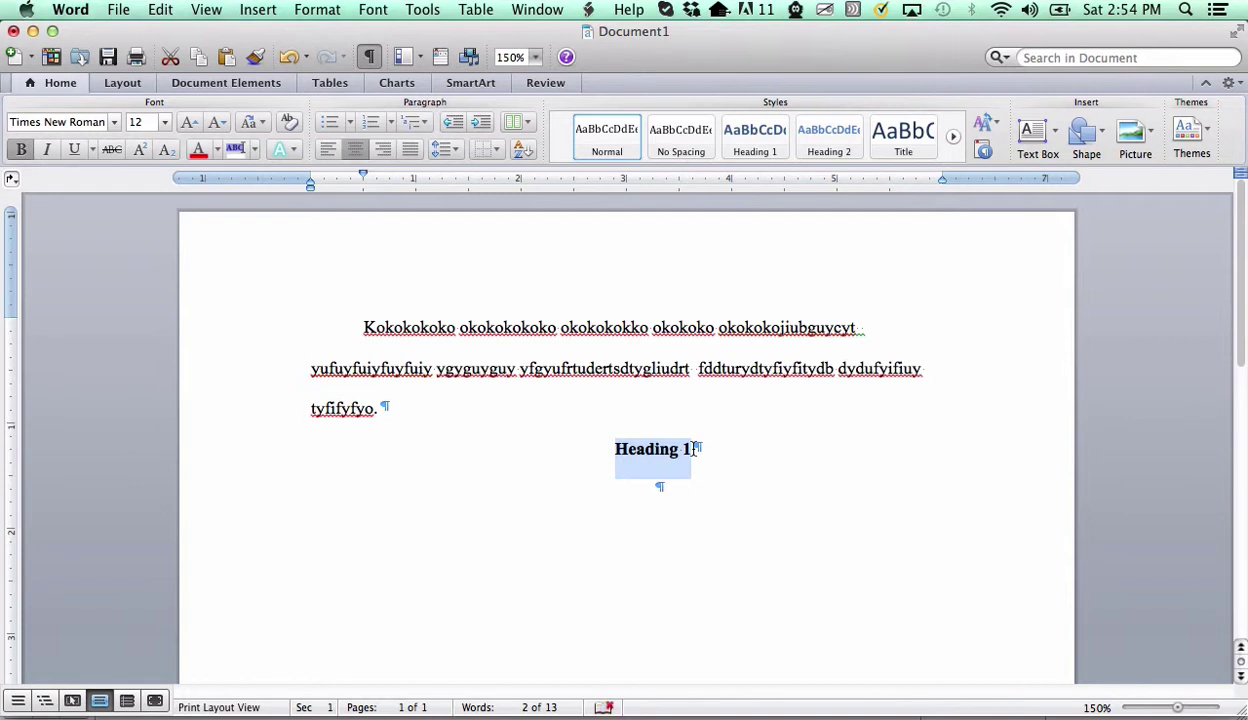
key(Down)
key(super+l)
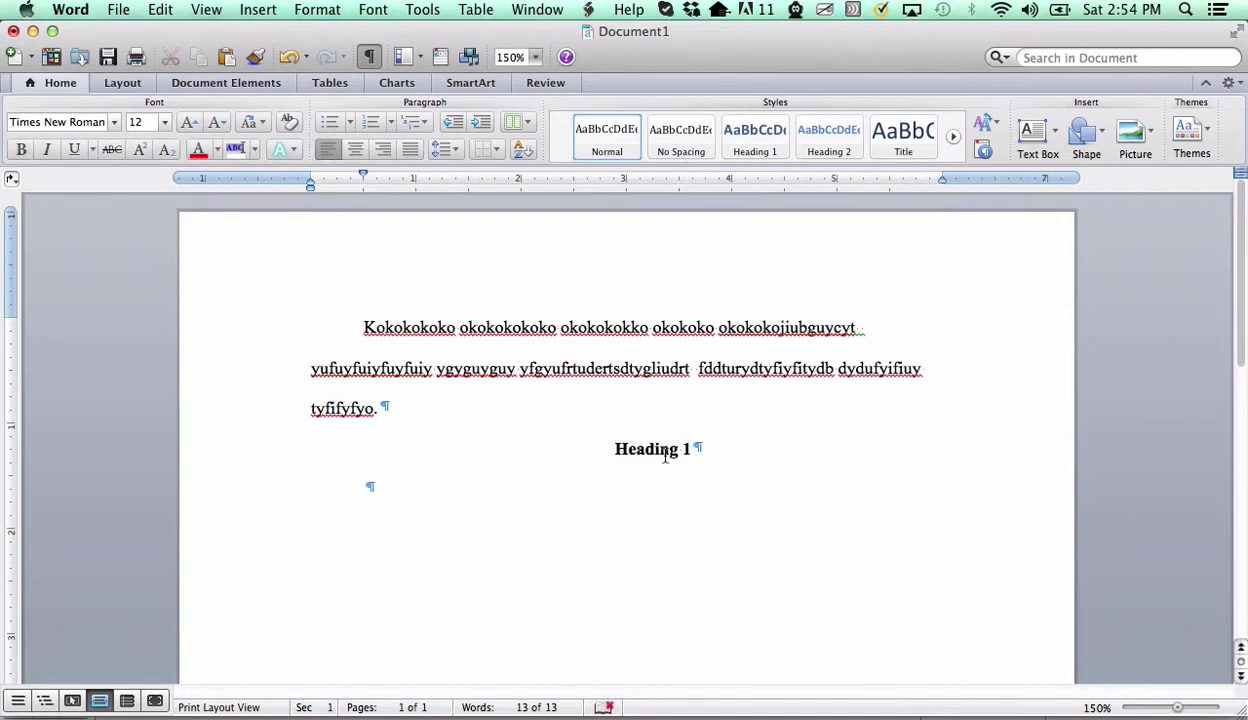
Slide the first-line indent marker of the "Heading 1" line to 0" on the ruler and return it to 0.5".
click(660, 450)
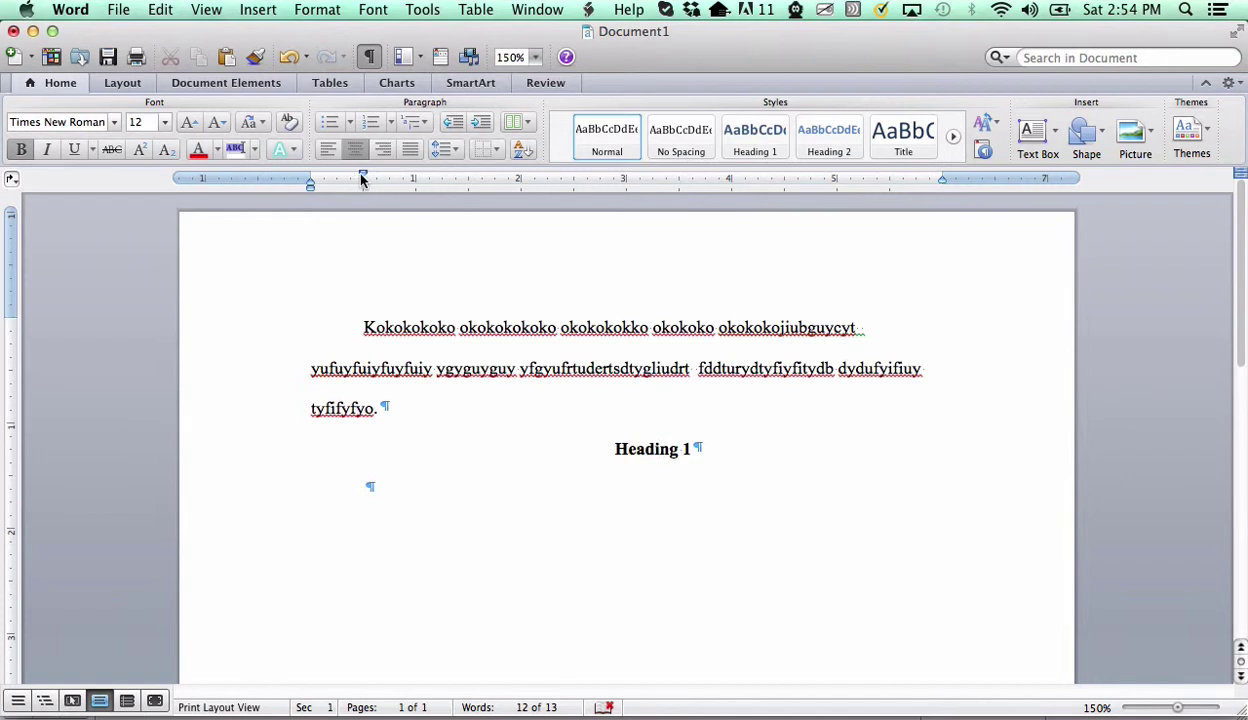
drag(360, 176, 310, 176)
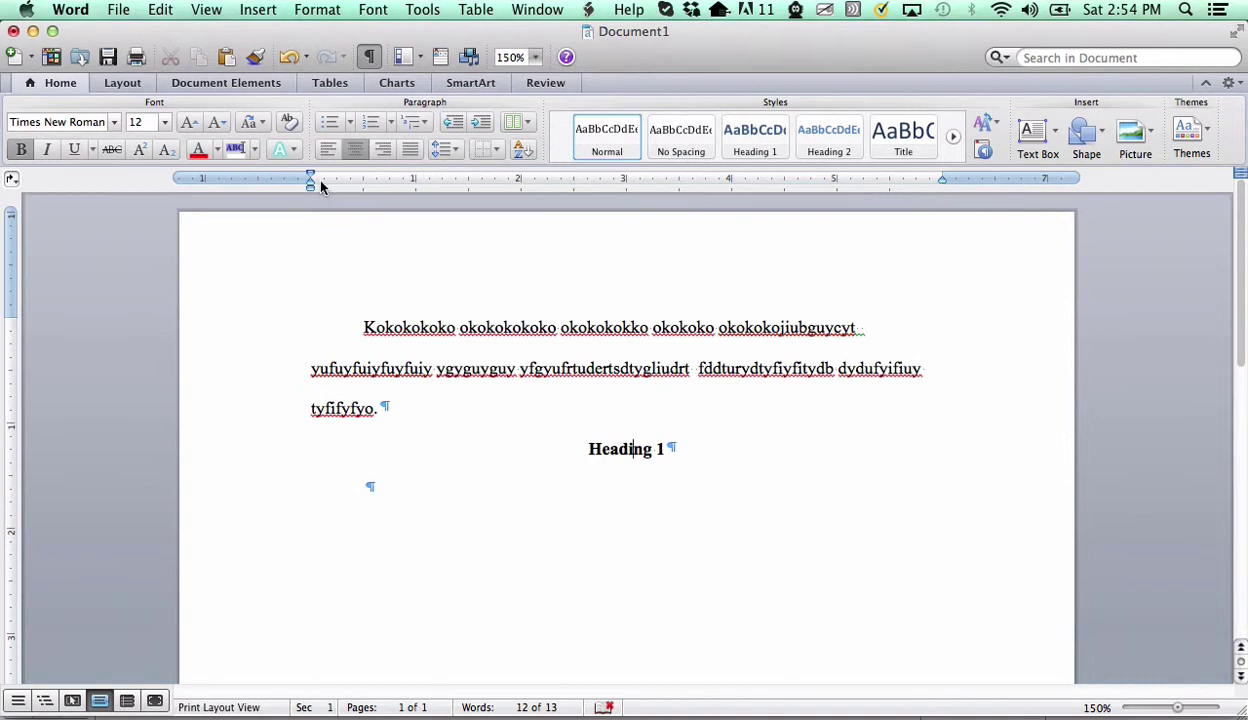
drag(312, 177, 363, 177)
Set the special indentation of the "Heading 1" line to (none) in the Paragraph settings and apply it.
click(330, 12)
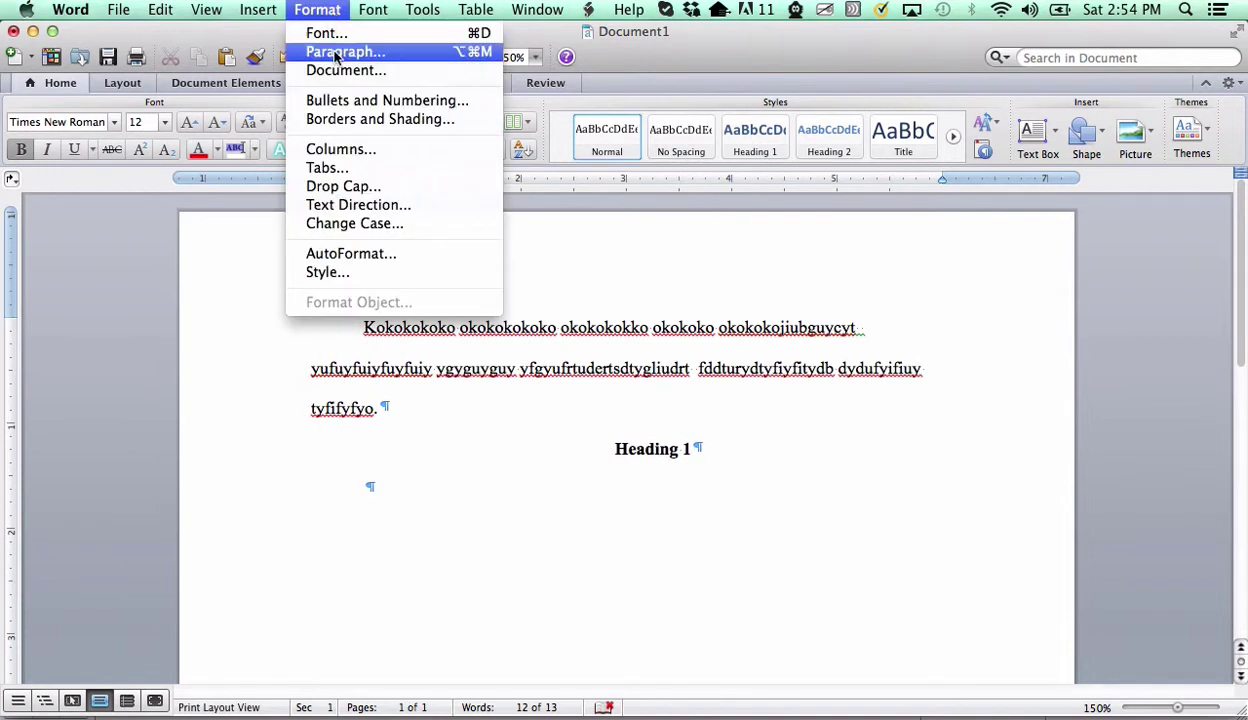
click(325, 50)
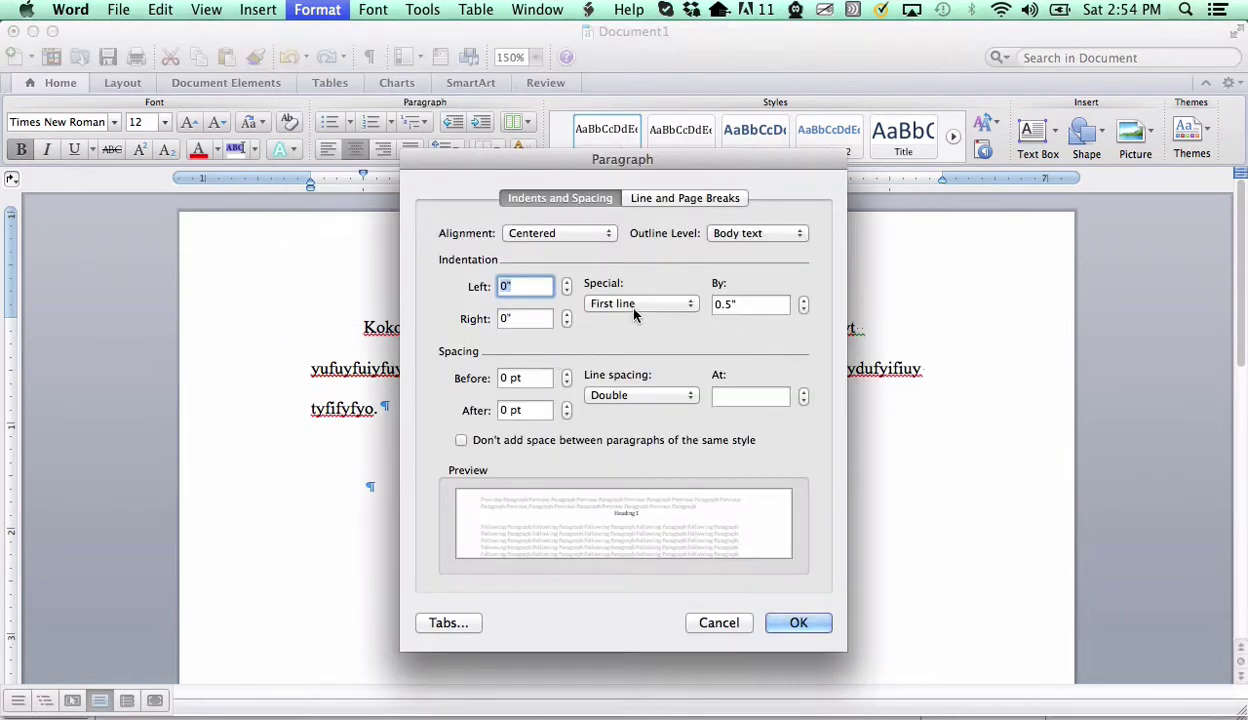
click(645, 305)
click(650, 292)
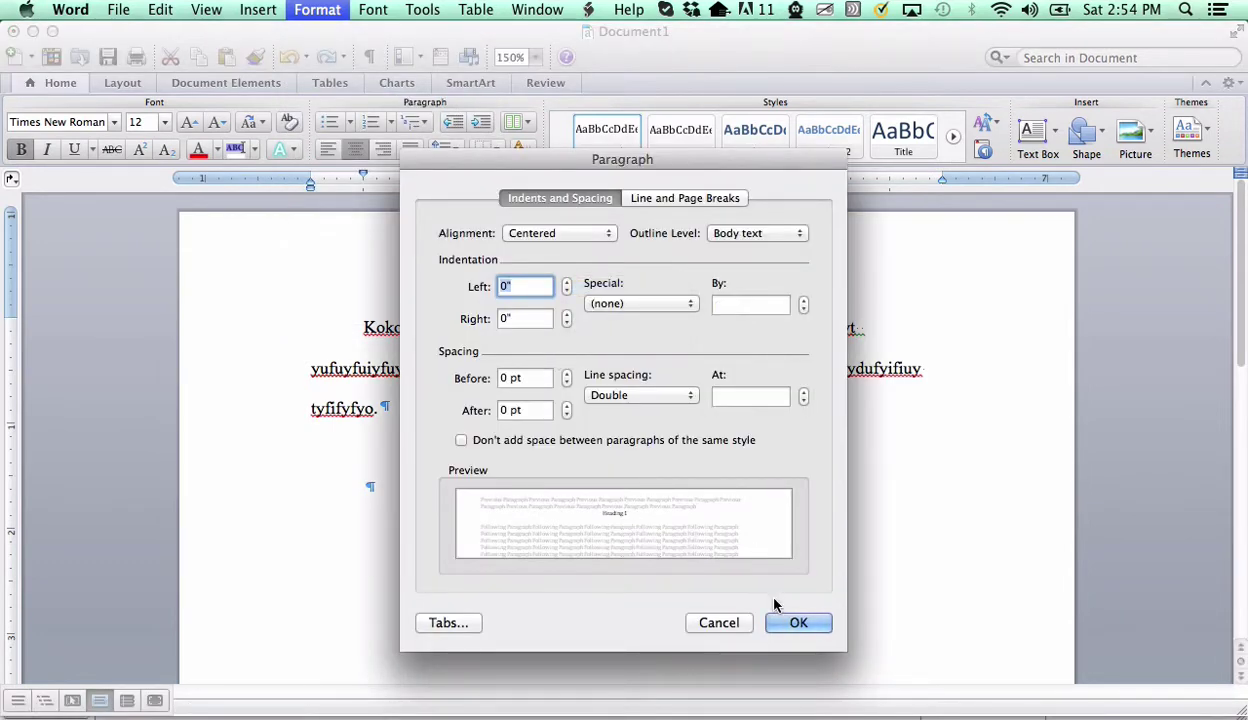
click(797, 620)
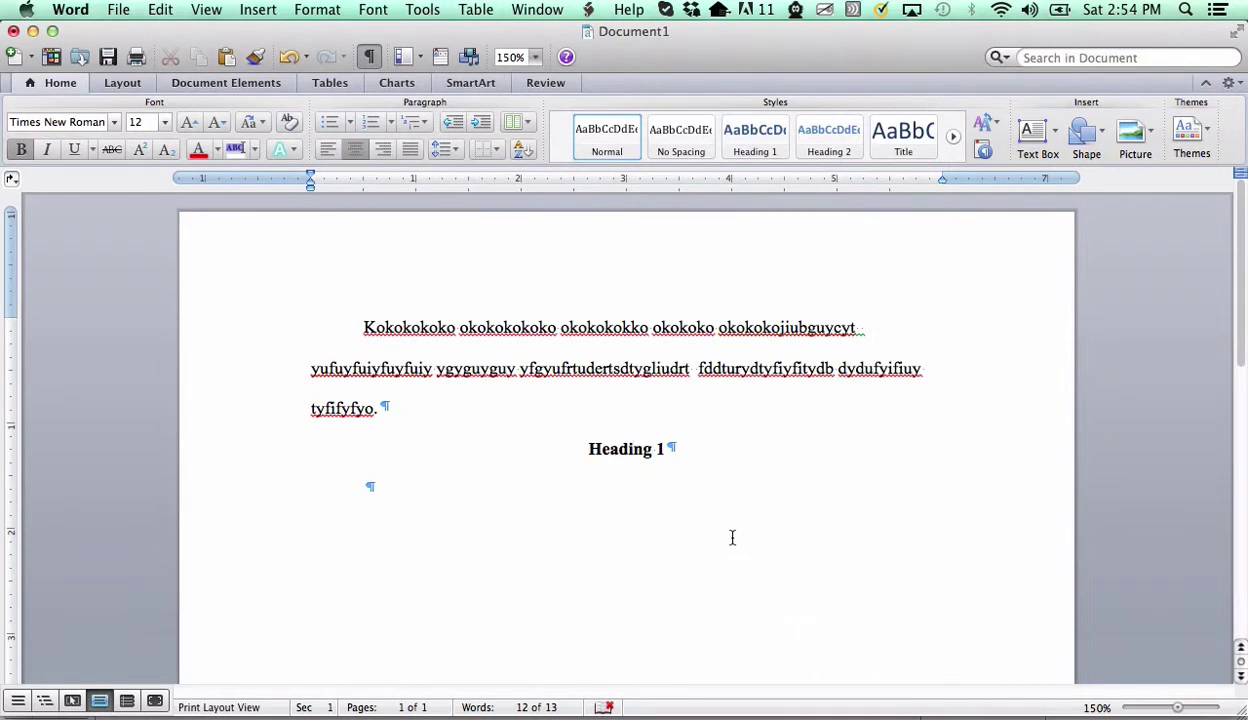
Try the empty line below "Heading 1" with special indentation (none), adding a further line and deleting it again.
click(517, 485)
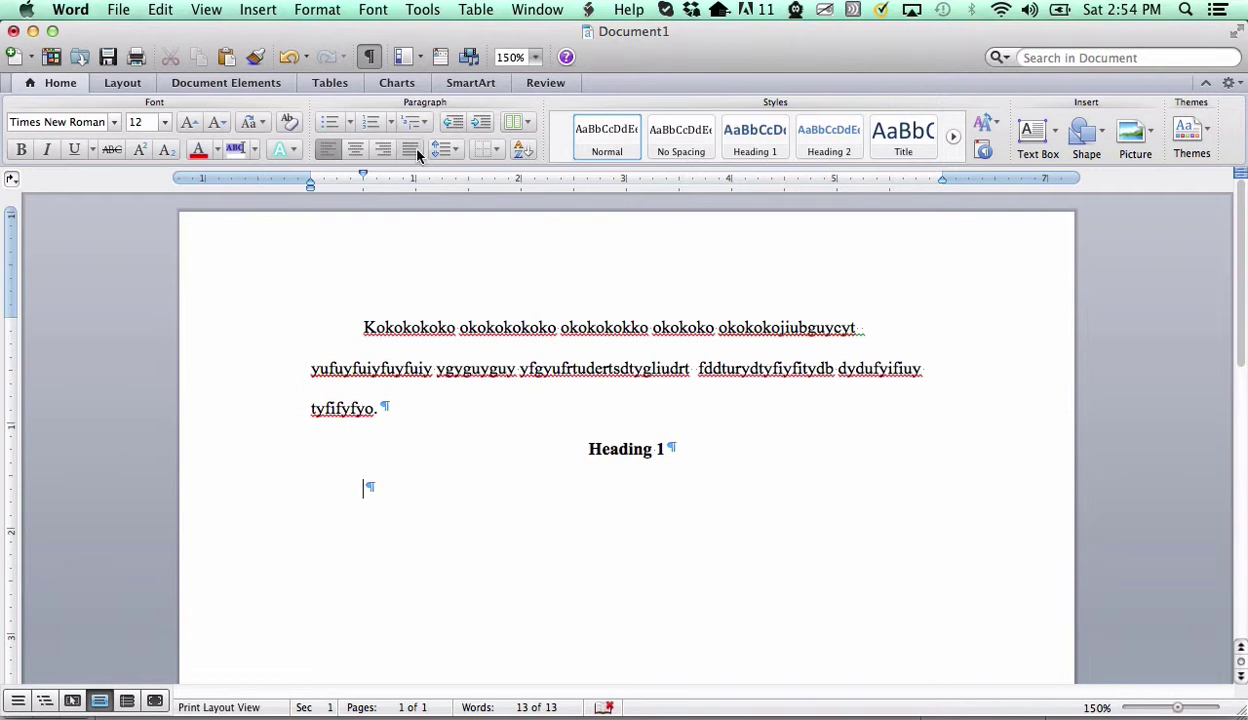
click(318, 8)
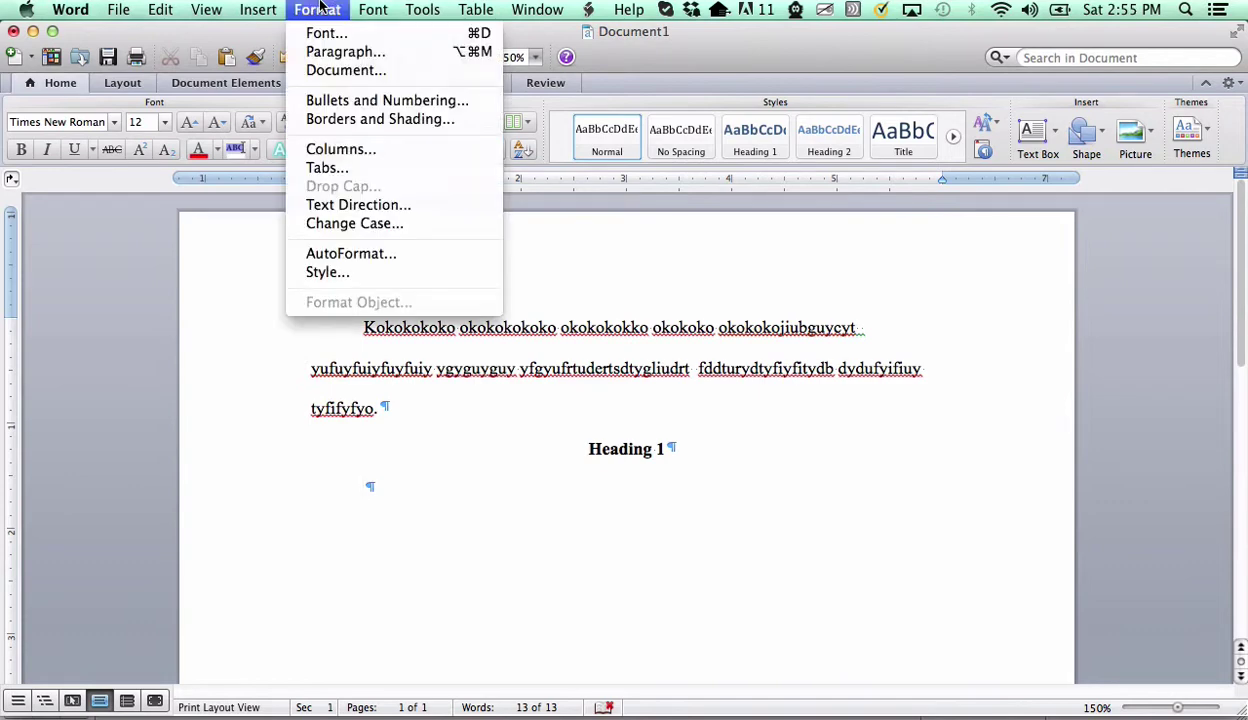
click(345, 51)
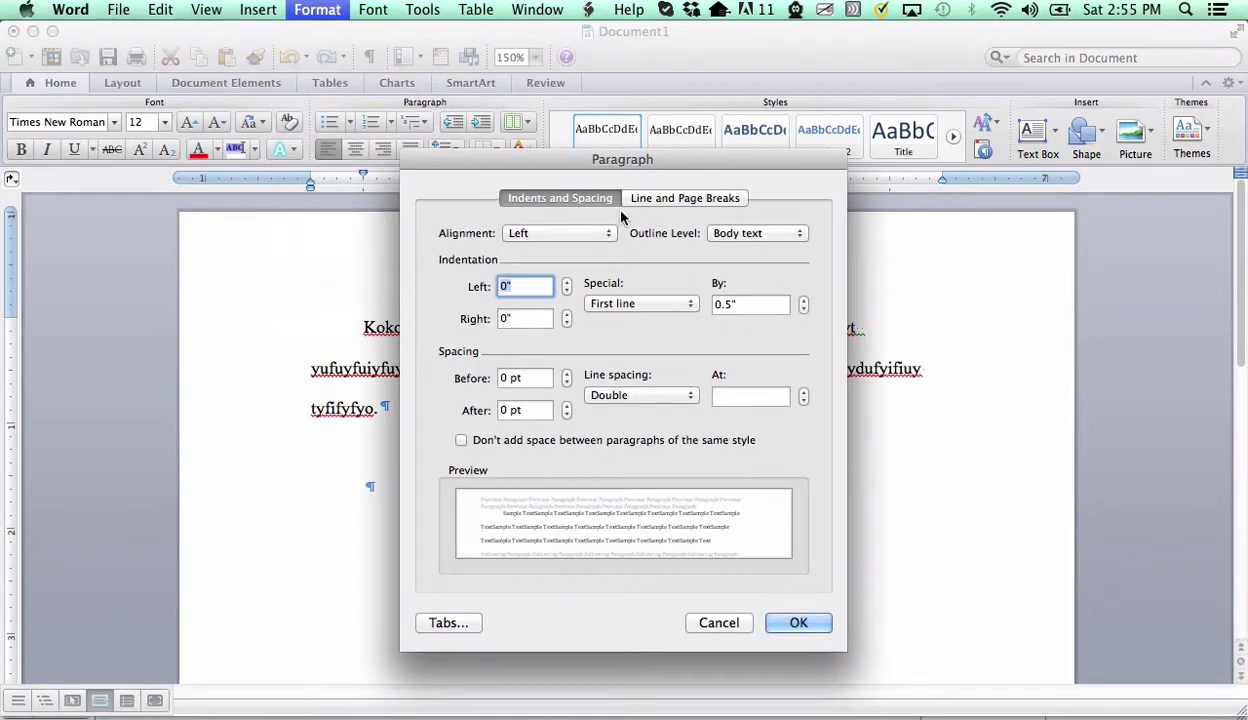
click(685, 300)
click(685, 285)
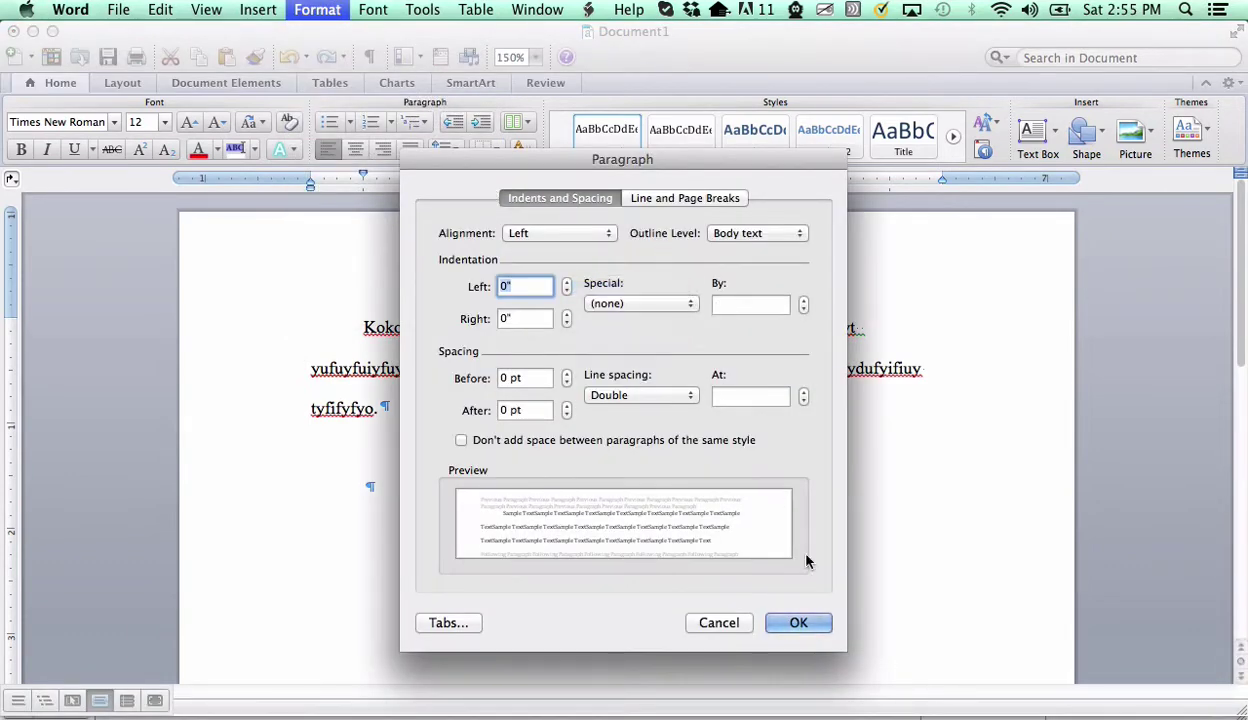
click(812, 621)
key(Return)
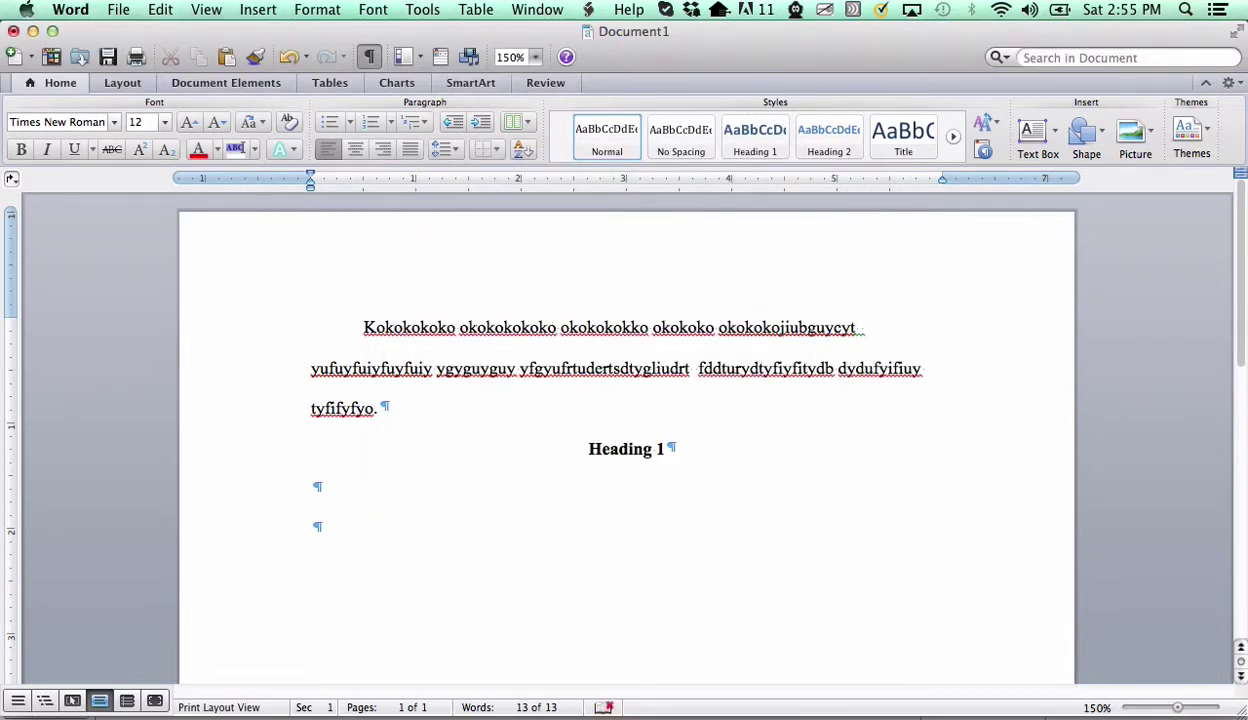
key(BackSpace)
Set the special indentation of the empty line below "Heading 1" to First line and apply the paragraph settings.
click(312, 12)
click(316, 47)
click(610, 303)
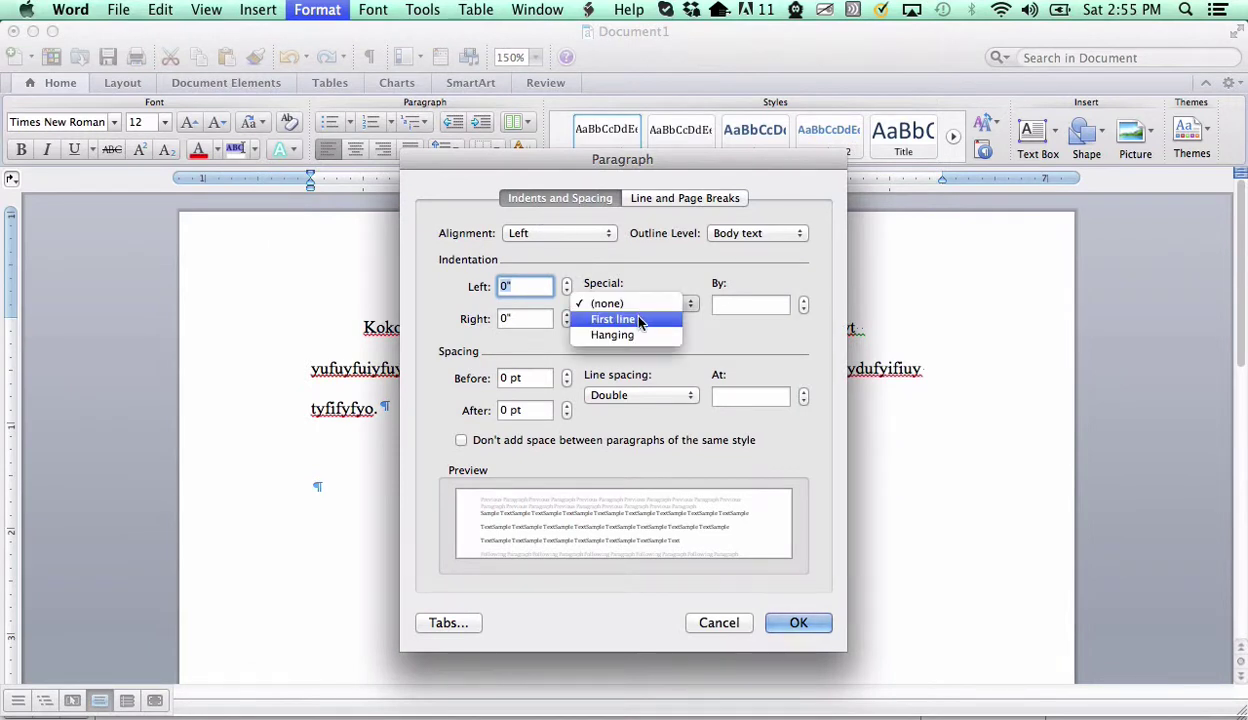
click(632, 318)
click(794, 624)
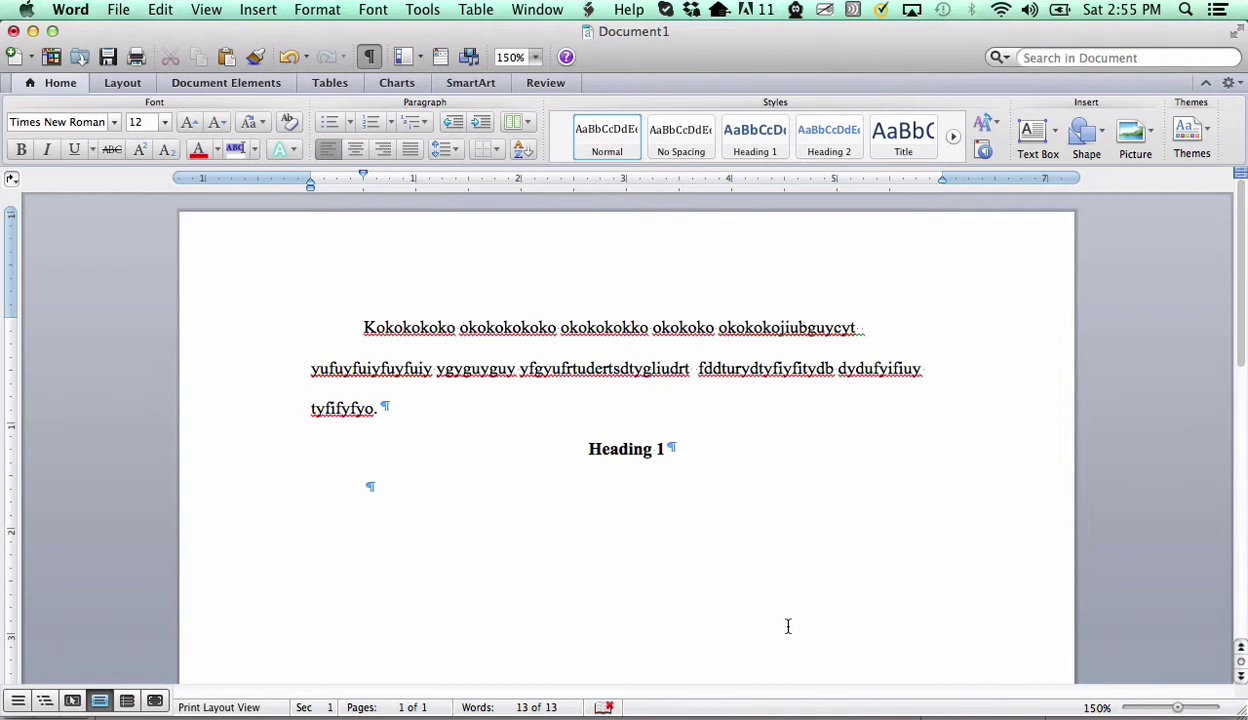
Copy the whole sample paragraph above "Heading 1", from "Kokokokoko" through "tyfifyfyo.".
click(362, 488)
drag(360, 320, 380, 404)
click(380, 404)
drag(364, 326, 382, 407)
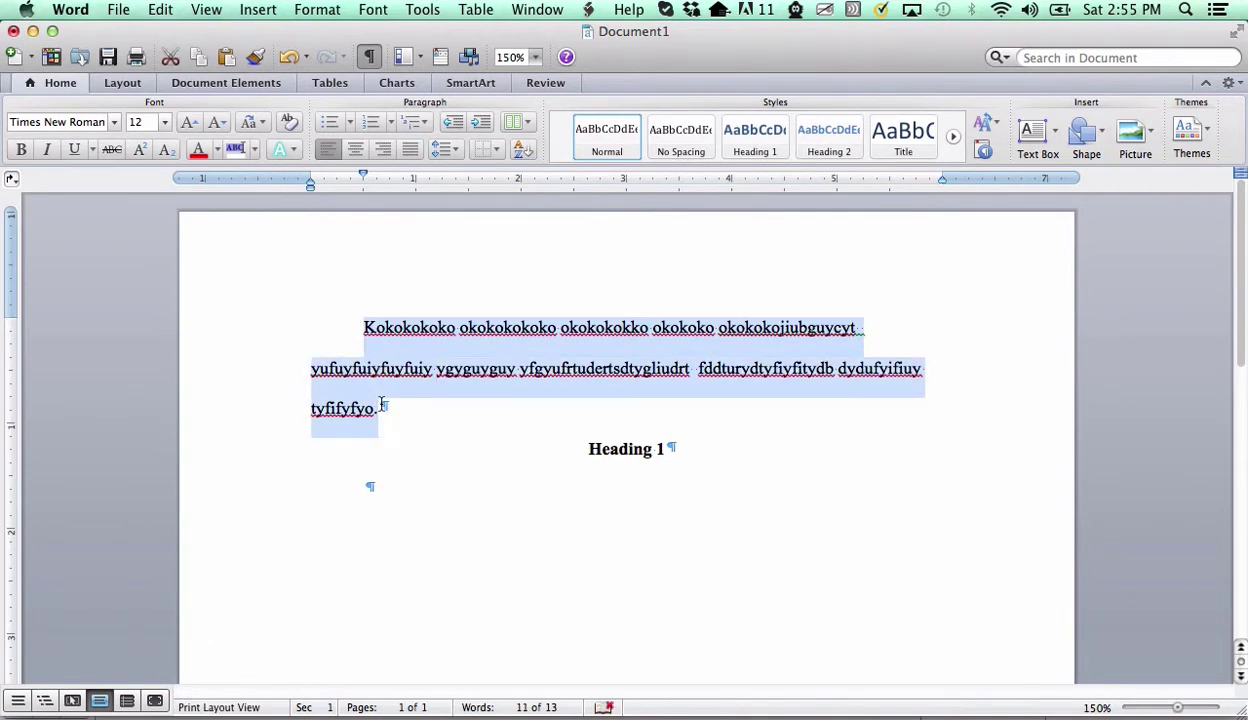
key(super+c)
Paste the copied sample text eight times in a row into the indented line below "Heading 1".
click(397, 490)
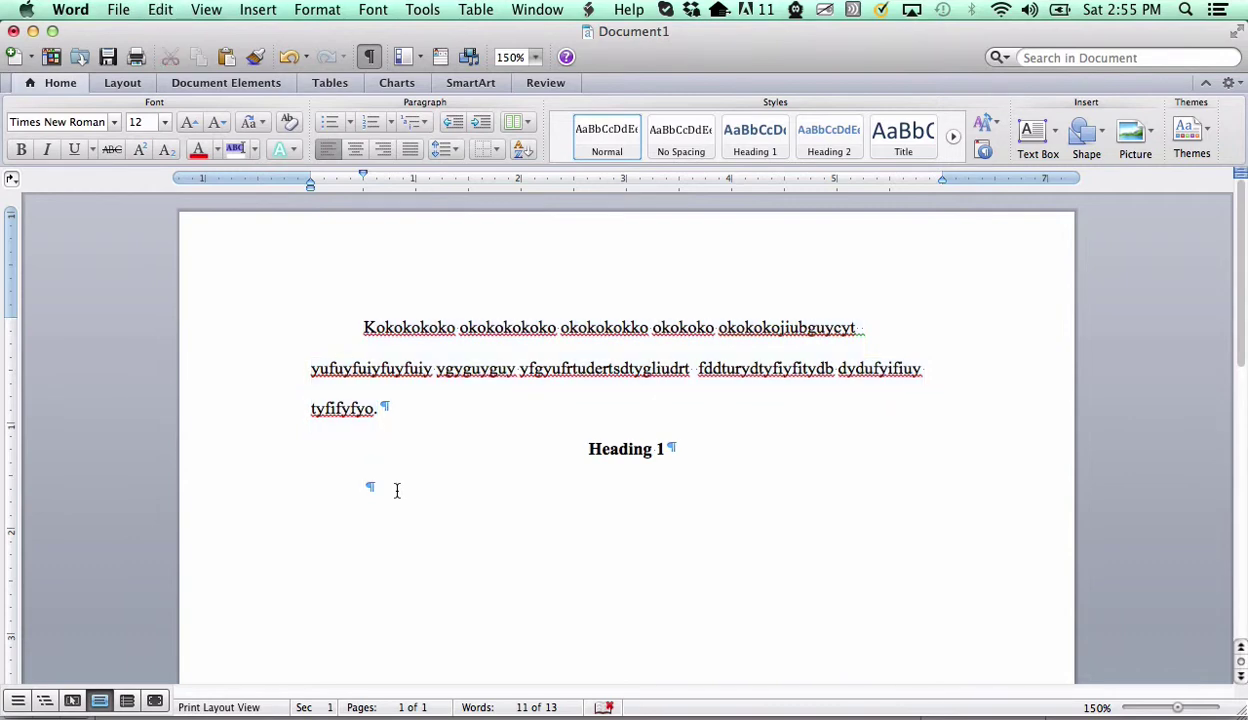
key(super+v)
key(super+v)
key(super+v)
key(super+v)
key(super+v)
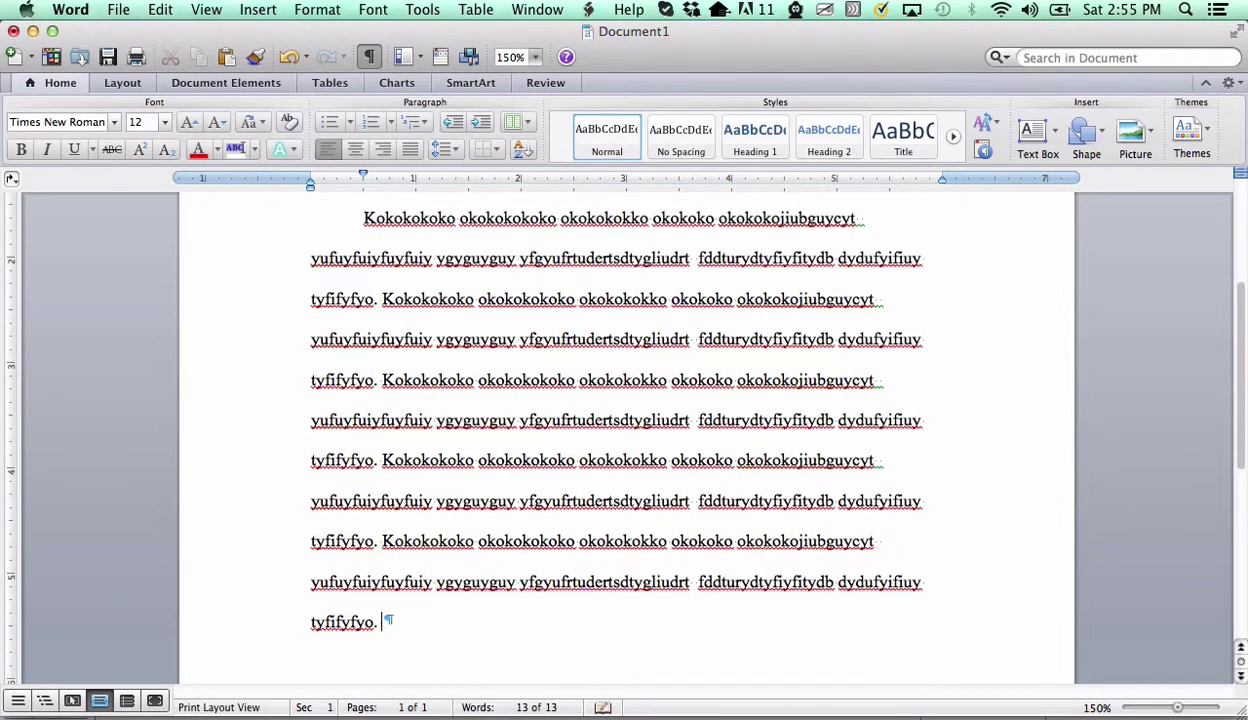
key(super+v)
key(super+v)
key(super+v)
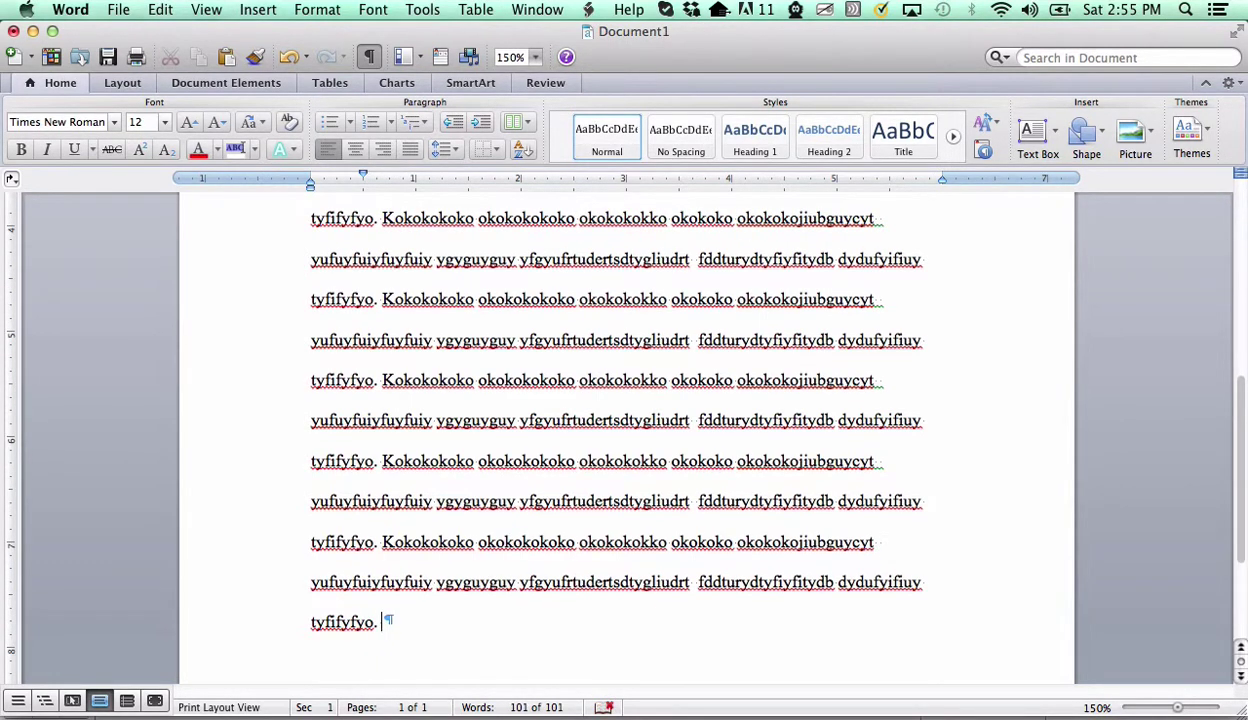
Add a bold "Heading 2" line after the pasted paragraph and start a non-bold line below it.
double_click(363, 661)
key(super+b)
text(Heading 2)
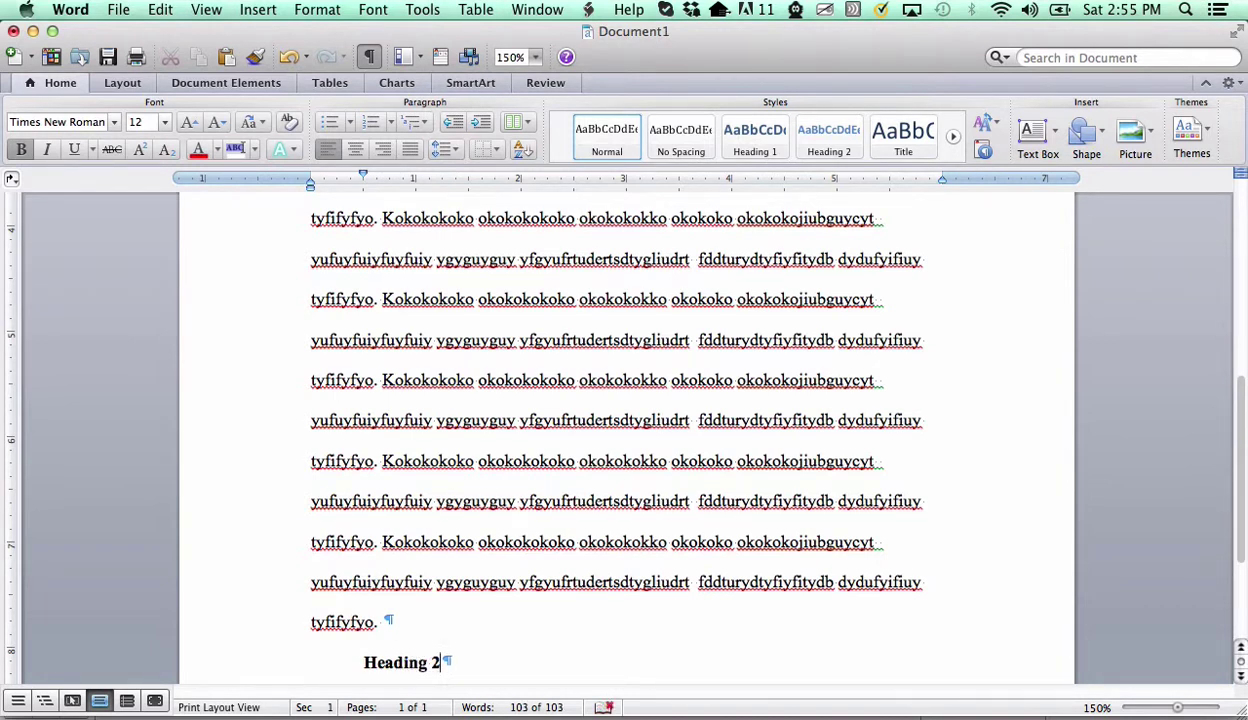
key(super+b)
key(Return)
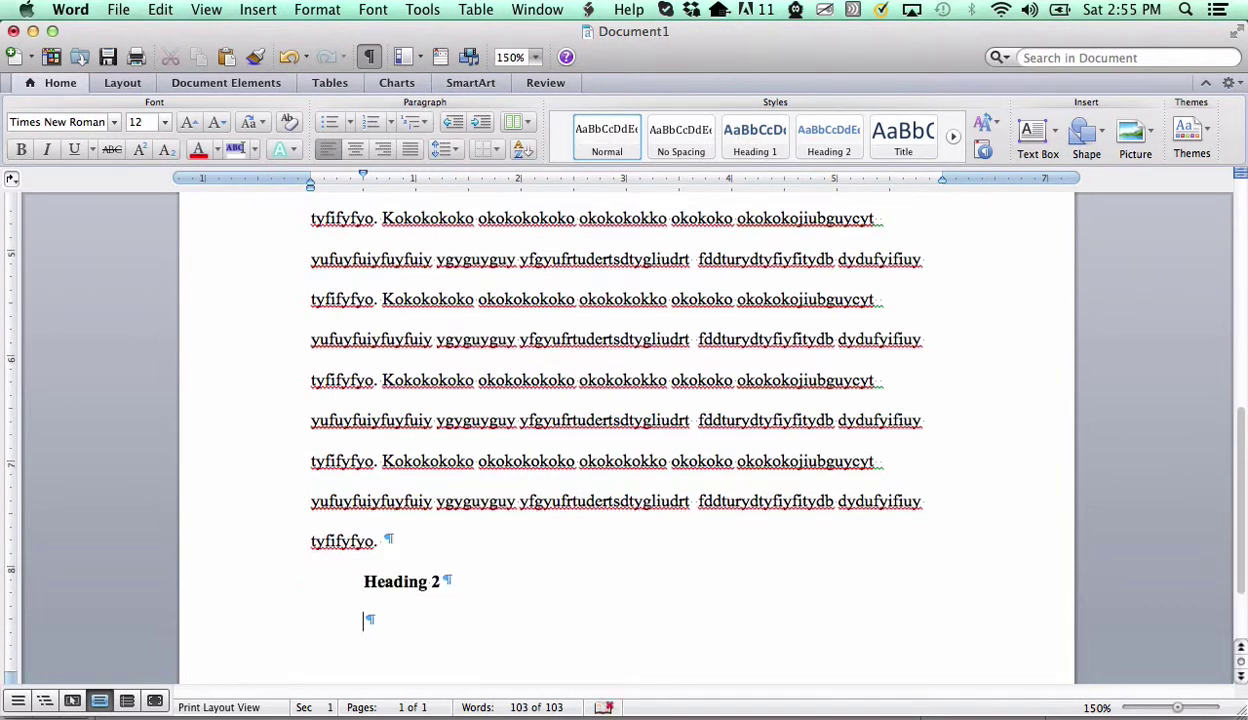
Remove the first-line indent from "Heading 2" and paste the copied sample text into the line below it.
click(364, 581)
key(BackSpace)
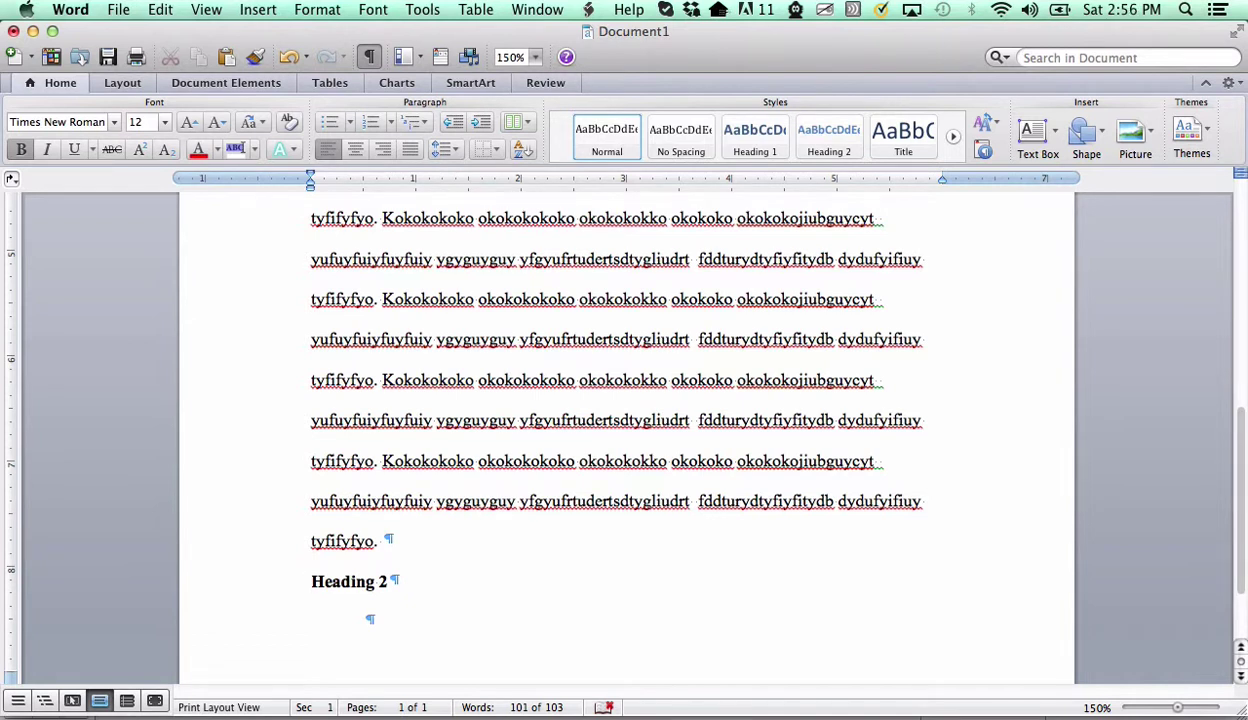
click(366, 619)
key(super+v)
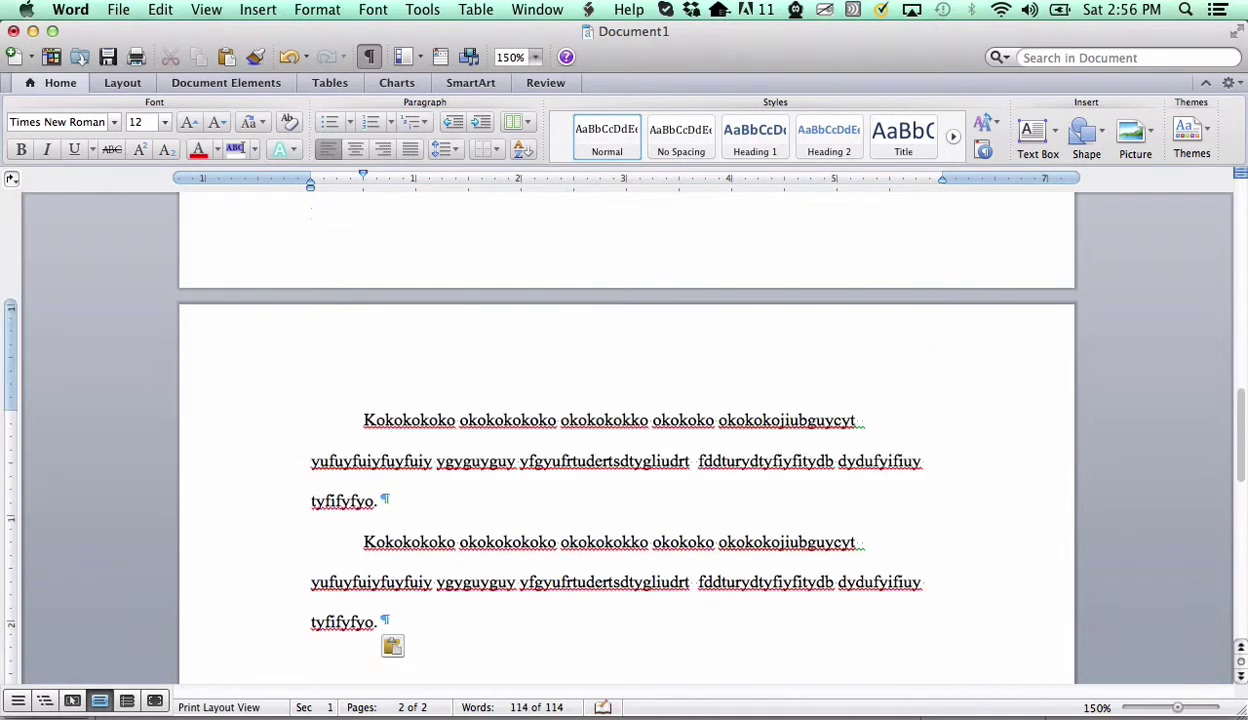
Keep pasting the copied sample text below "Heading 2" as further indented paragraphs until the text runs onto the third page.
key(super+v)
key(super+v)
key(super+v)
key(super+v)
key(super+v)
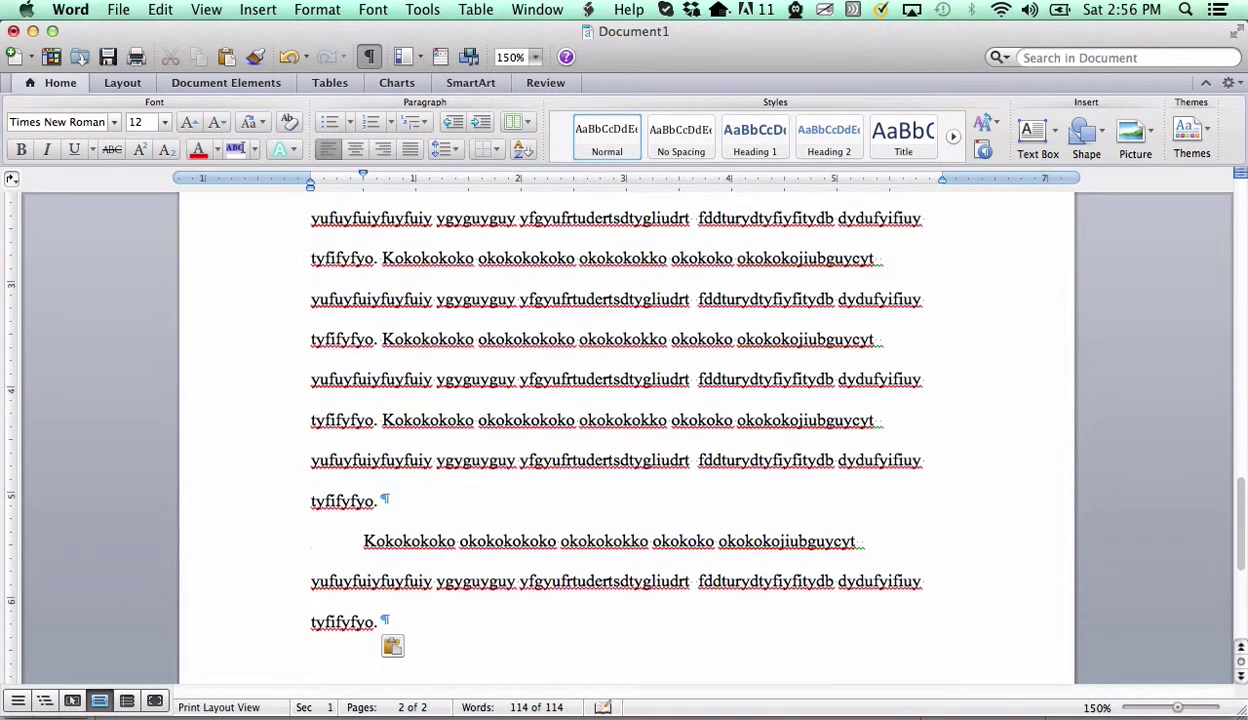
key(super+v)
key(super+v)
key(super+v)
key(super+v)
key(super+v)
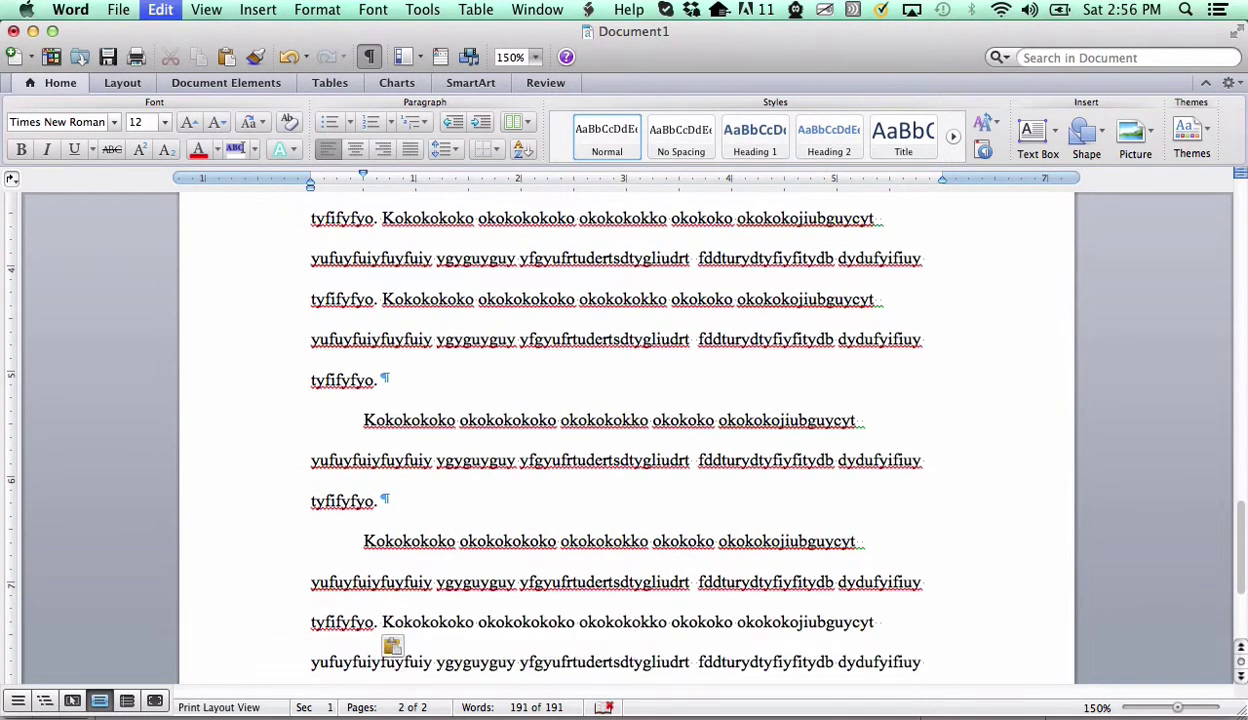
key(super+v)
key(super+v)
key(super+v)
key(super+v)
Add a "References" line as a new paragraph after the pasted text, correcting its spelling.
key(Return)
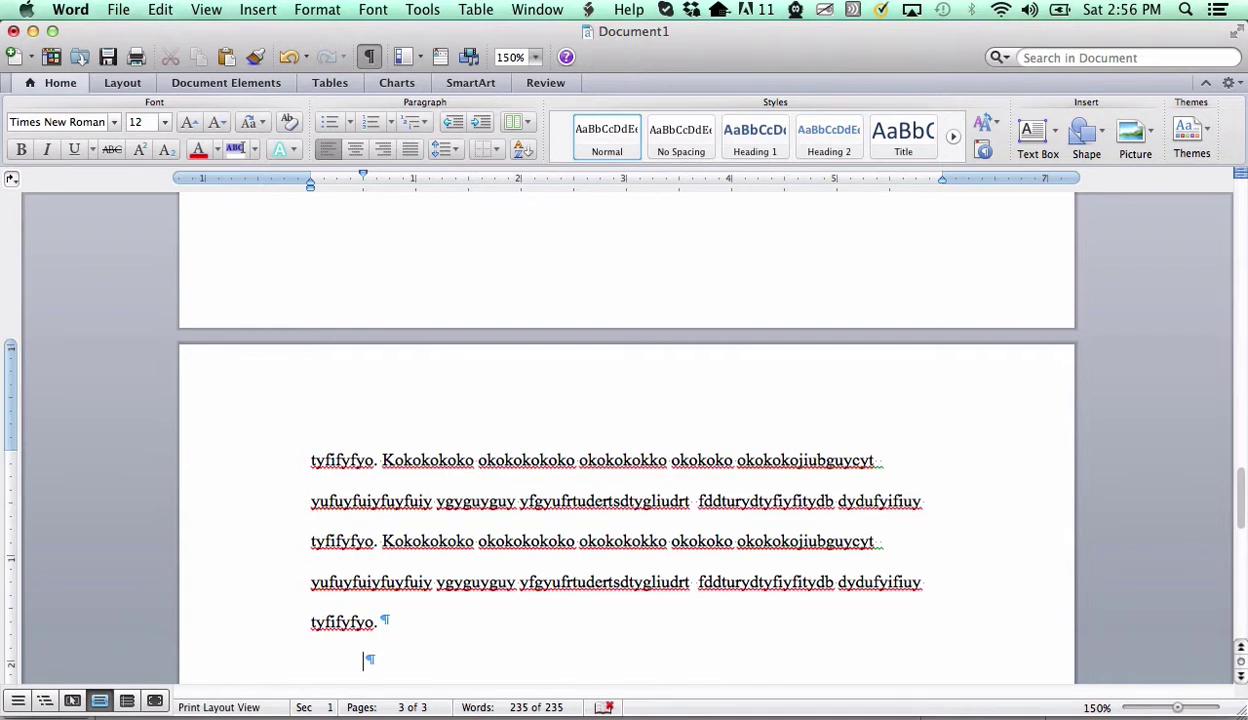
text(Referenceces)
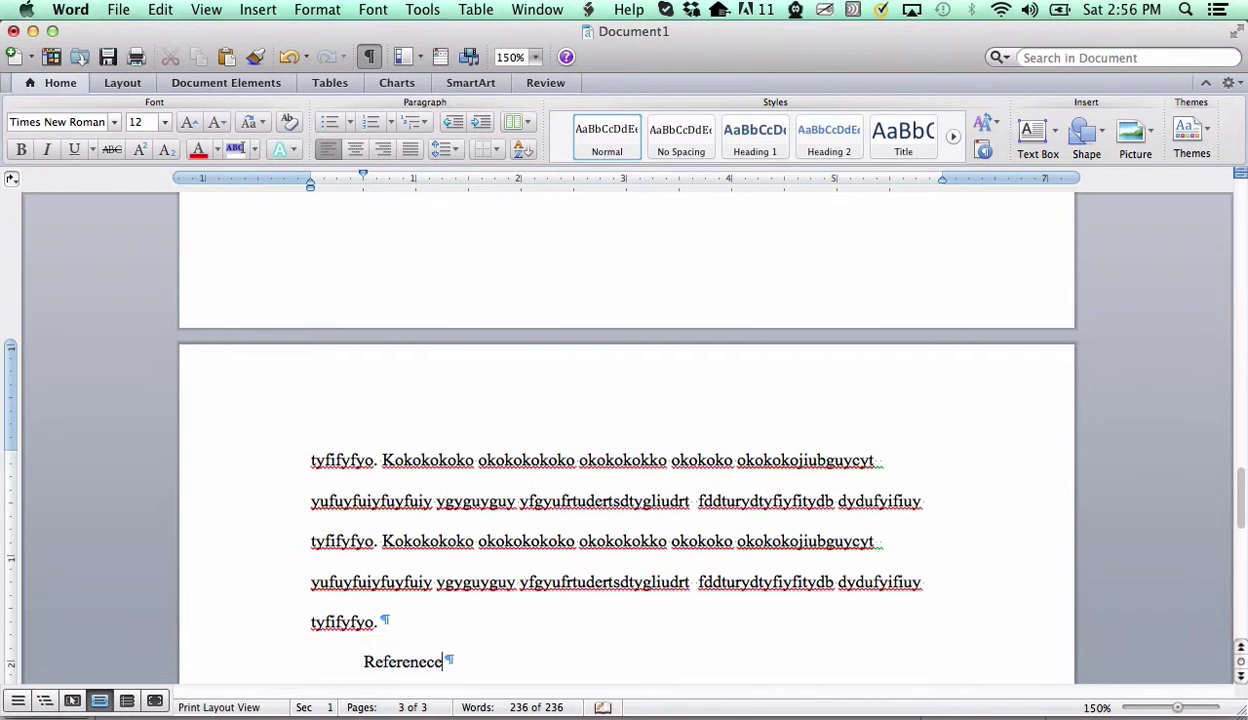
click(414, 660)
key(BackSpace)
Center and bold the "References" line and remove its first-line indent.
drag(361, 660, 447, 665)
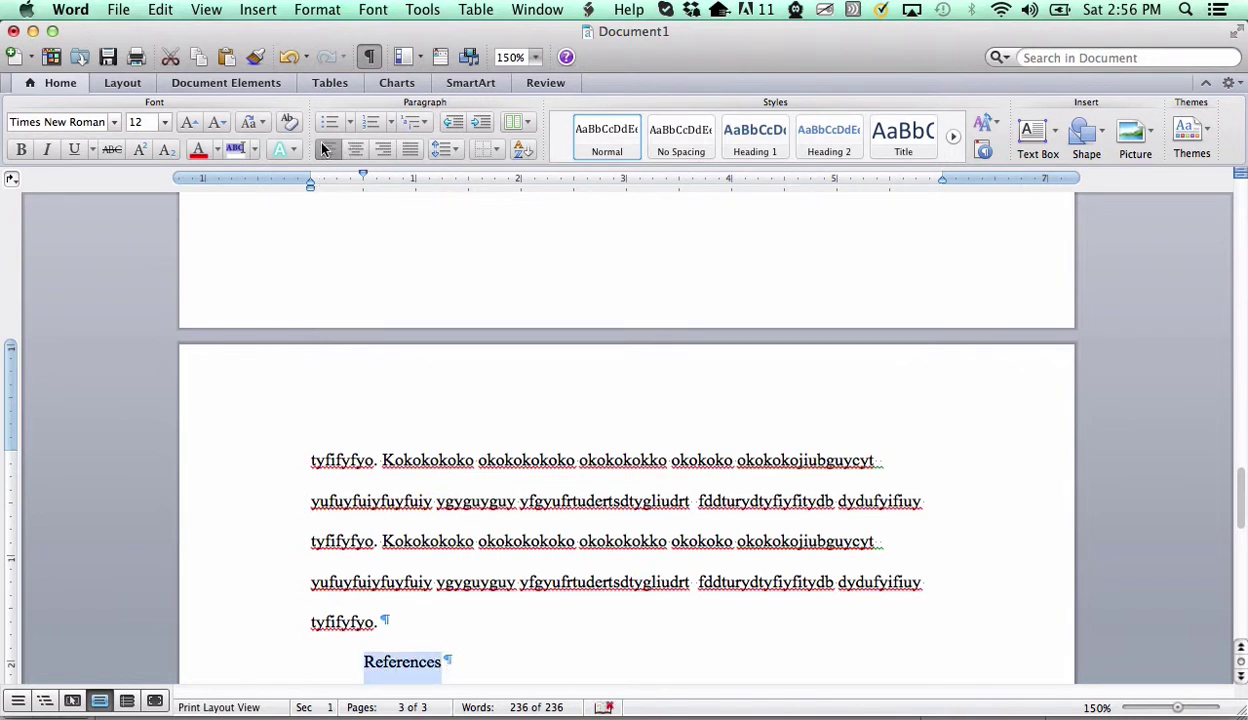
click(356, 150)
click(21, 149)
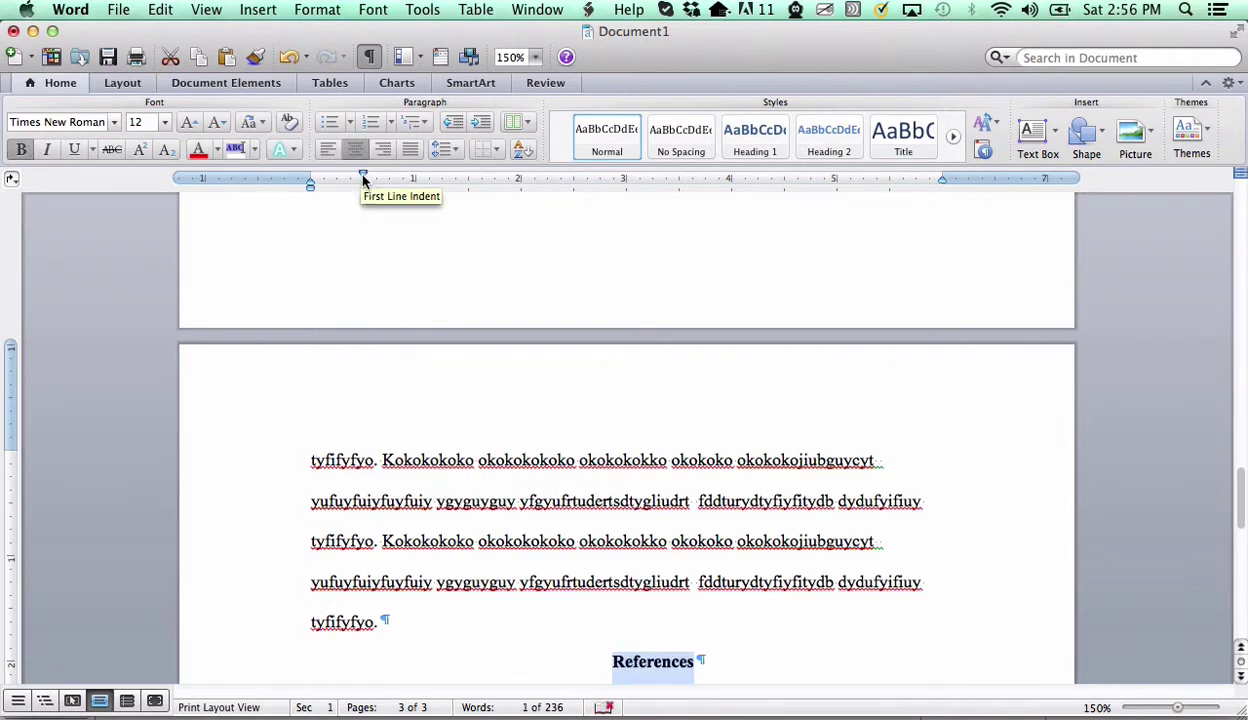
drag(363, 178, 310, 178)
click(708, 661)
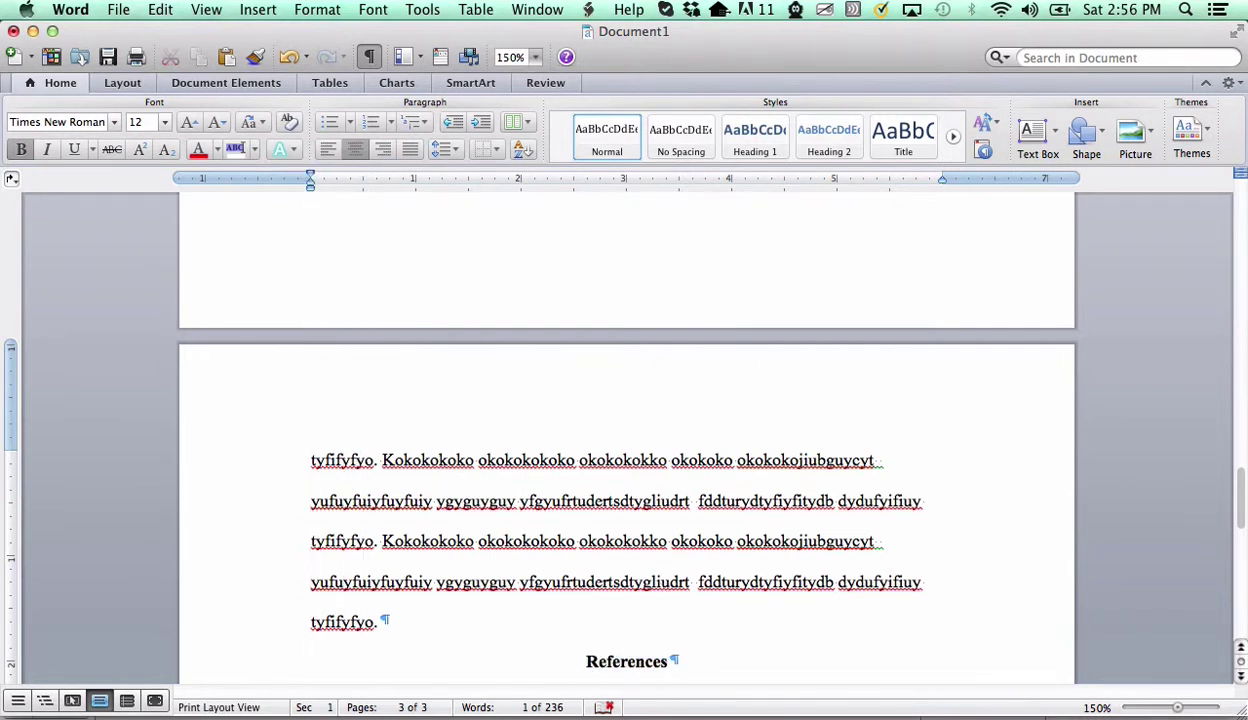
Start a left-aligned, non-bold line below "References" and give it a 0.5" hanging indent.
key(Return)
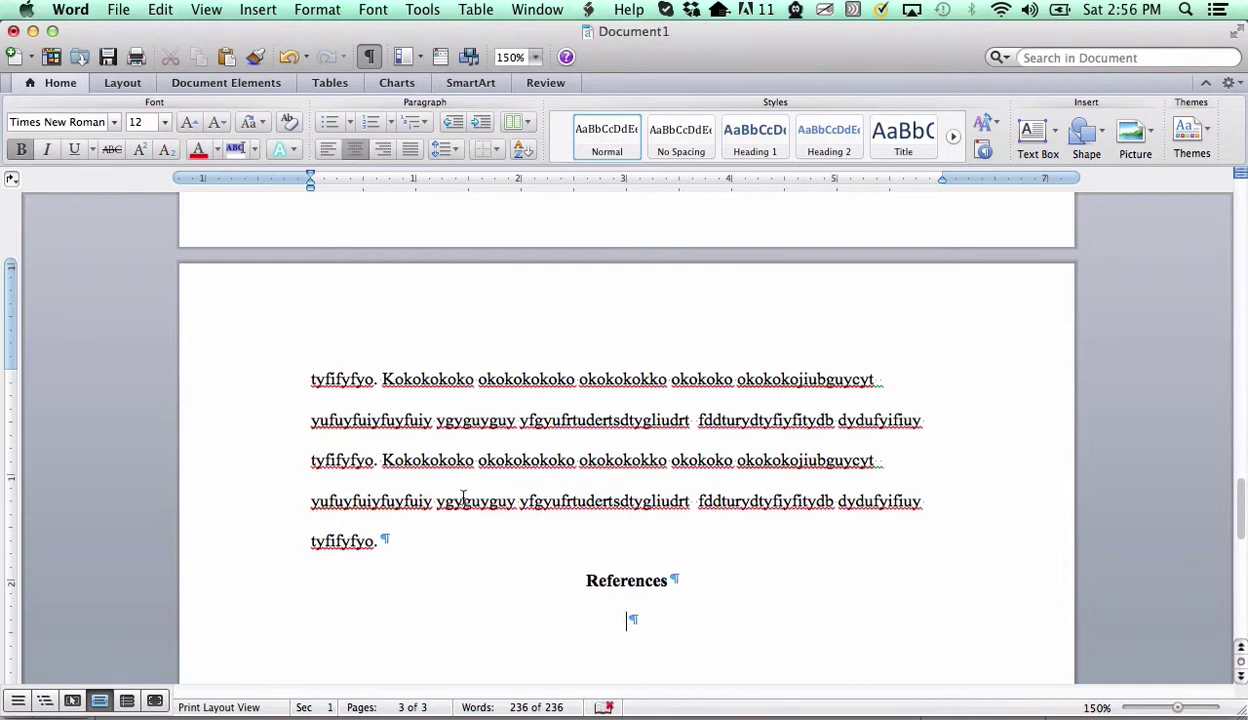
click(327, 149)
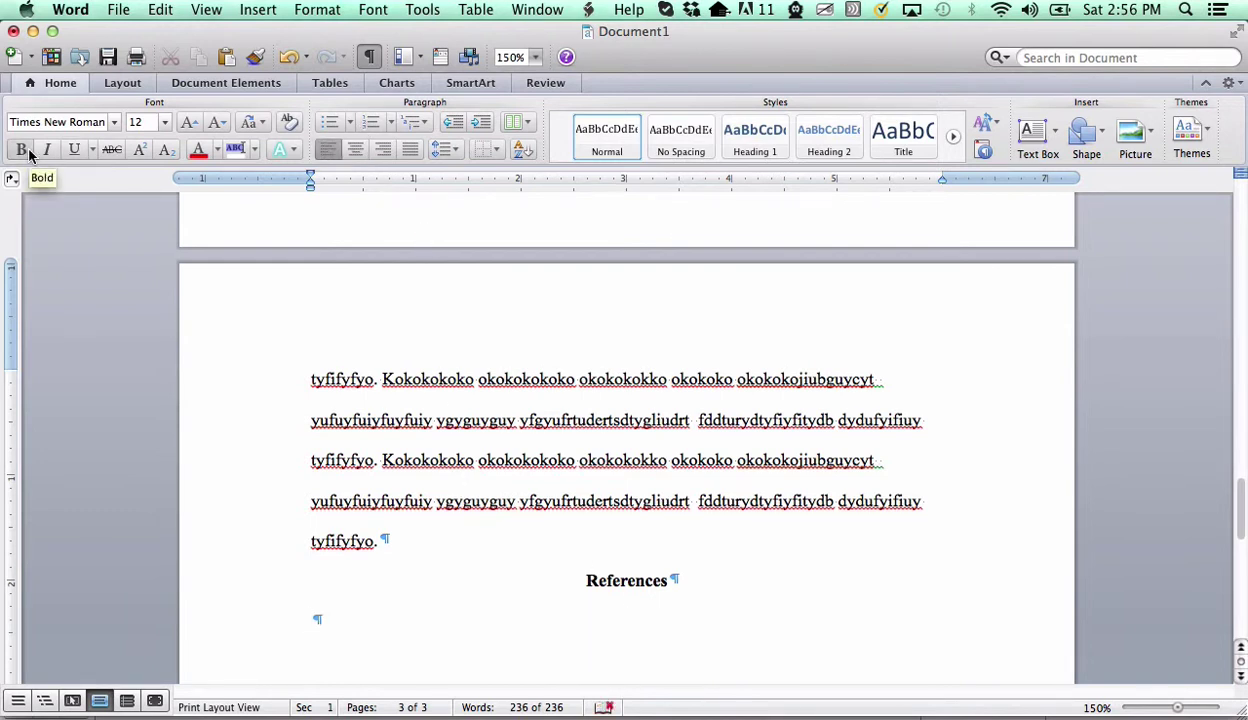
click(316, 17)
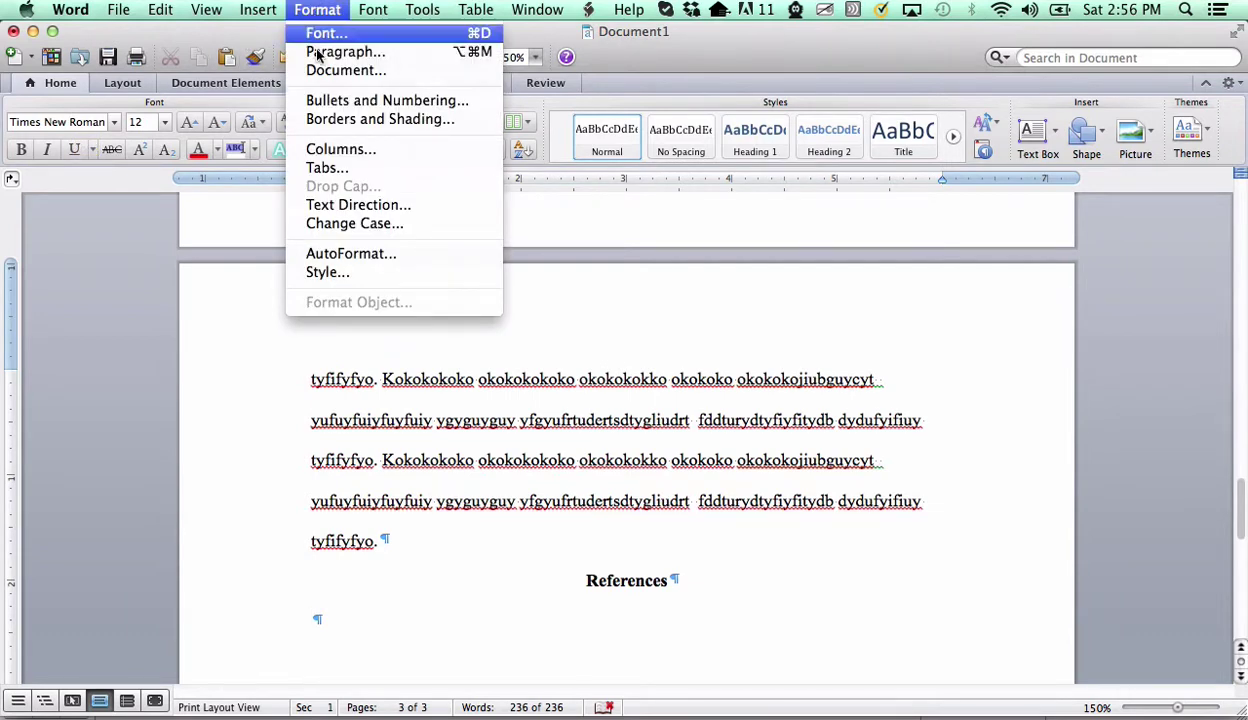
click(340, 52)
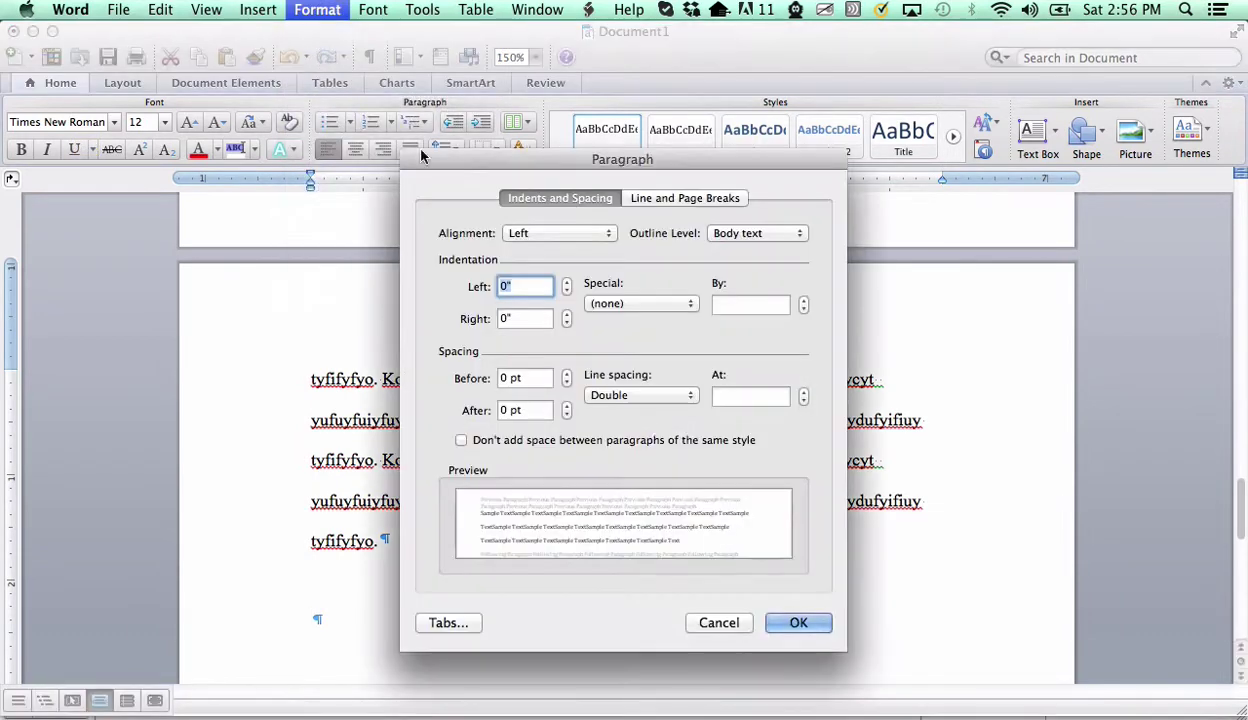
click(660, 305)
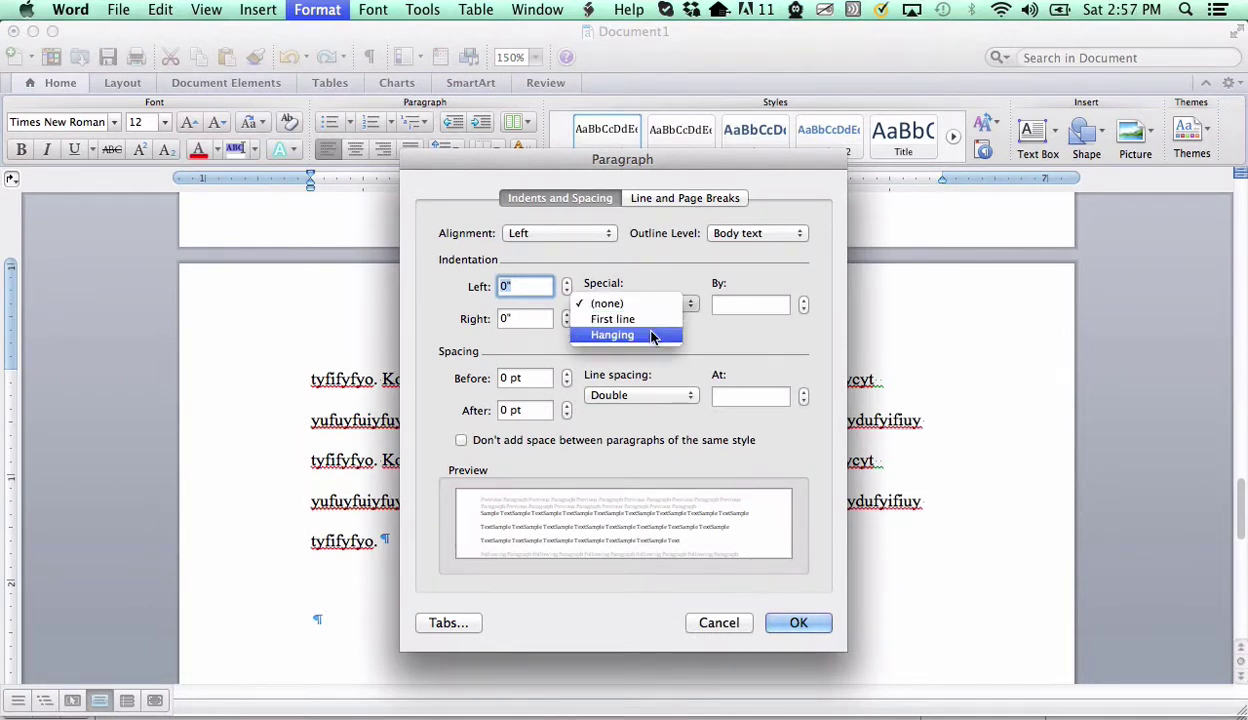
click(651, 336)
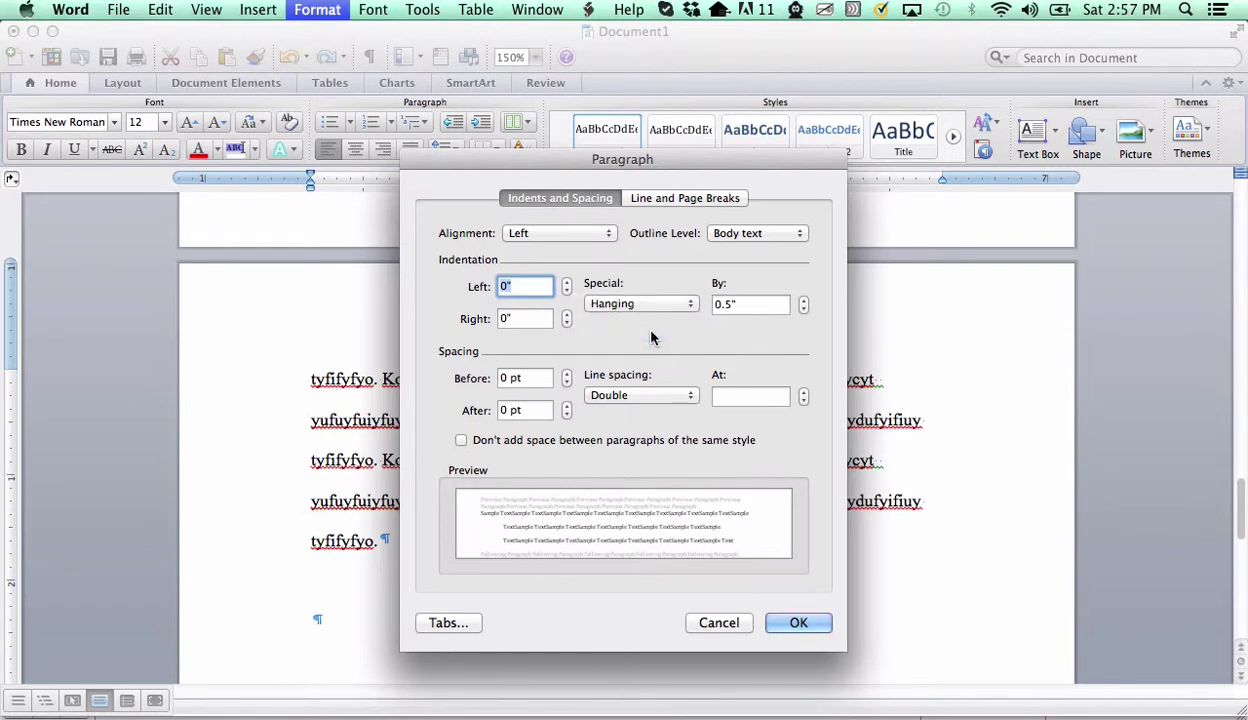
click(800, 622)
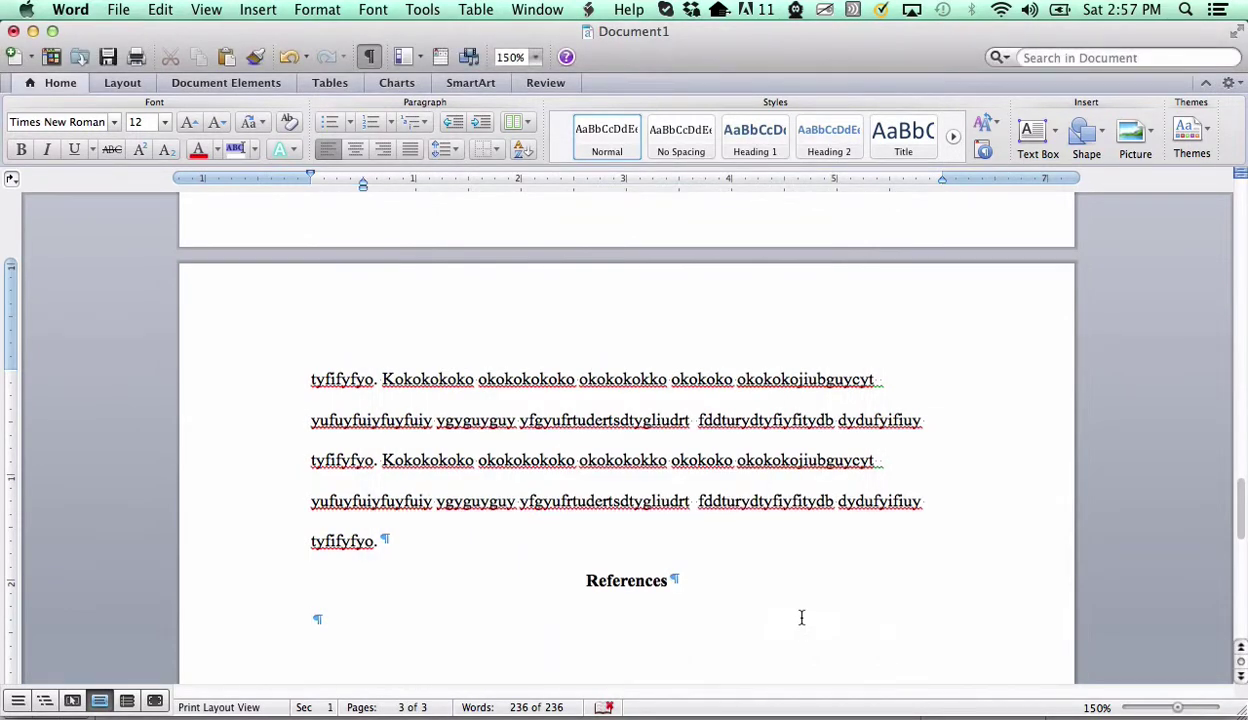
Paste five copies of the sample text below "References" as four hanging-indented entries, with two copies in the fourth, and start another line.
text(Kokokokoko okokokokoko okokokokko okokoko okokokojiubguycyt yufuyfuiyfuyfuiy ygyguyguy yfgyufrtudertsdtygliudrt  fddturydtyfiyfitydb dydufyifiuy tyfifyfyo.)
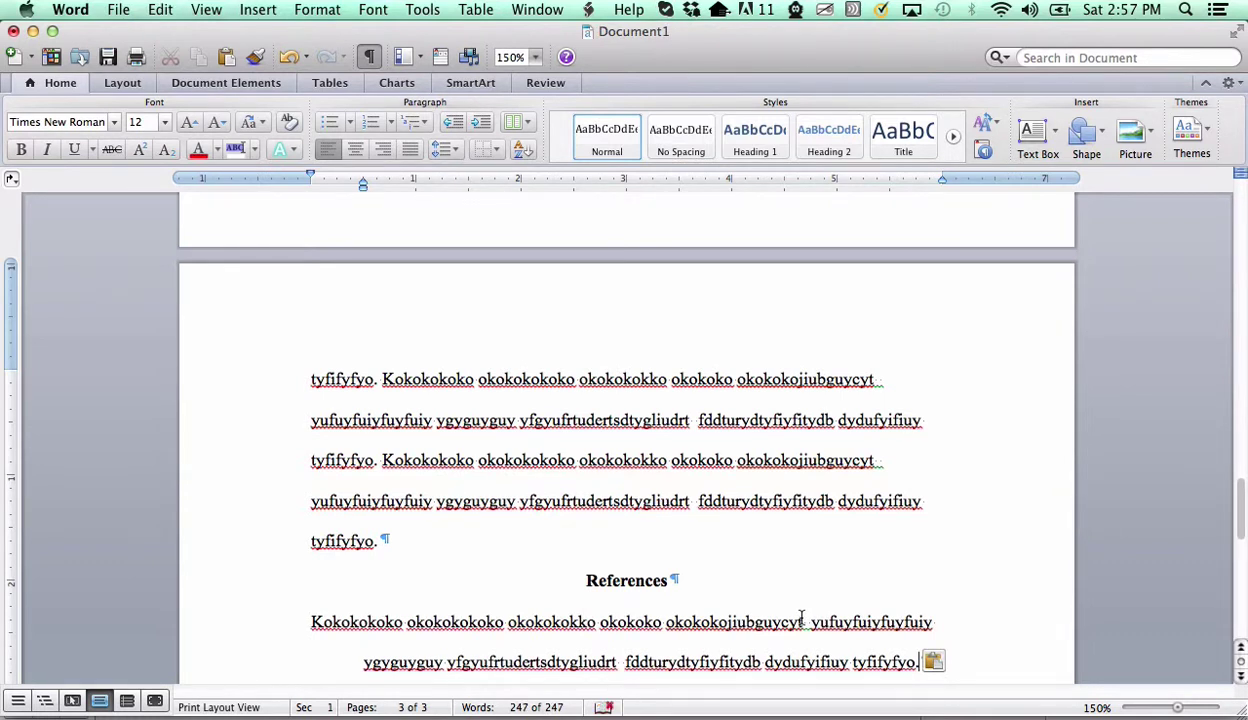
key(Return)
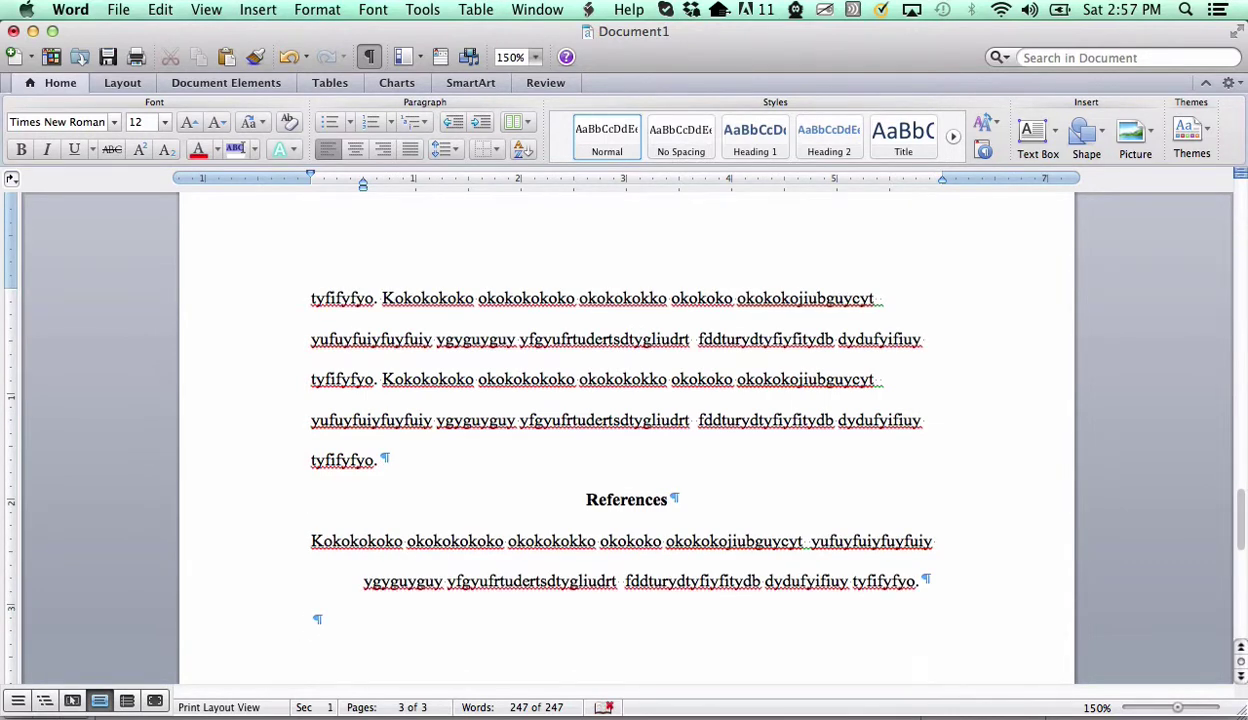
text(Kokokokoko okokokokoko okokokokko okokoko okokokojiubguycyt  yufuyfuiyfuyfuiy ygyguyguy yfgyufrtudertsdtygliudrt  fddturydtyfiyfitydb dydufyifiuy tyfifyfyo.)
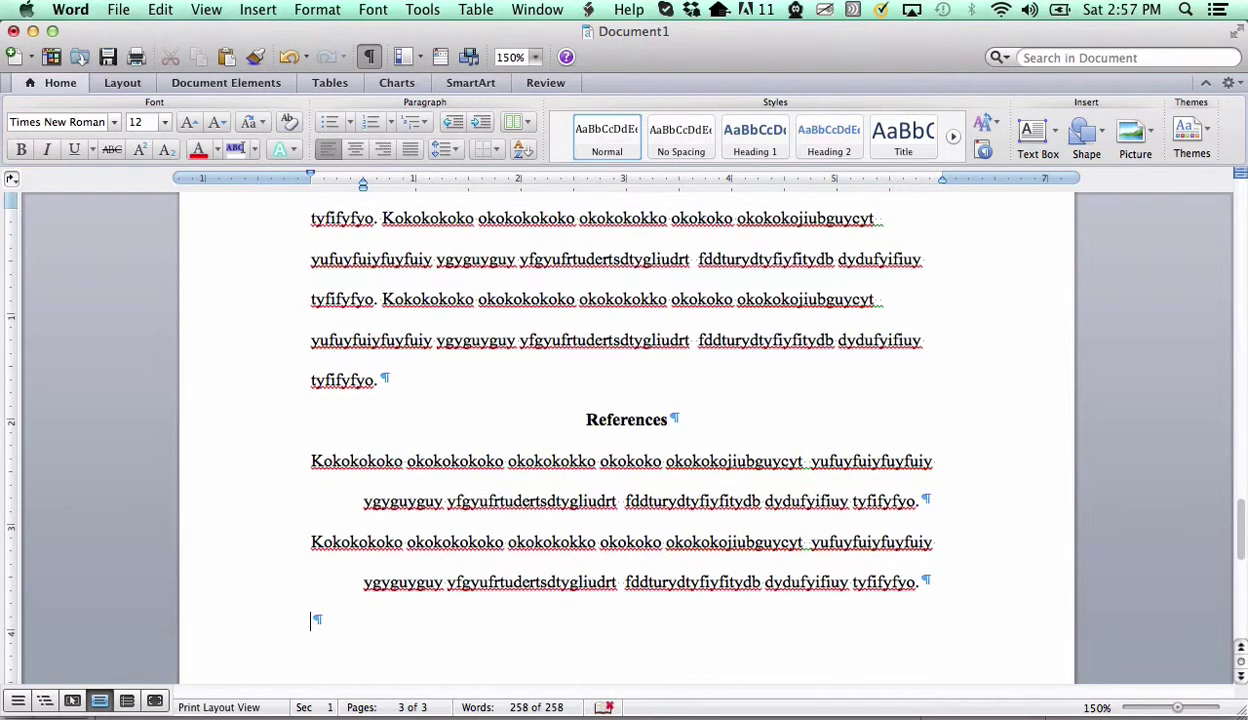
text(Kokokokoko okokokokoko okokokokko okokoko okokokojiubguycyt yufuyfuiyfuyfuiy ygyguyguy yfgyufrtudertsdtygliudrt fddturydtyfiyfitydb dydufyifiuy tyfifyfyo.)
text(Kokokokoko okokokokoko okokokokko okokoko okokokojiubguycyt yufuyfuiyfuyfuiy ygyguyguy yfgyufrtudertsdtygliudrt fddturydtyfiyfitydb dydufyifiuy tyfifyfyo.)
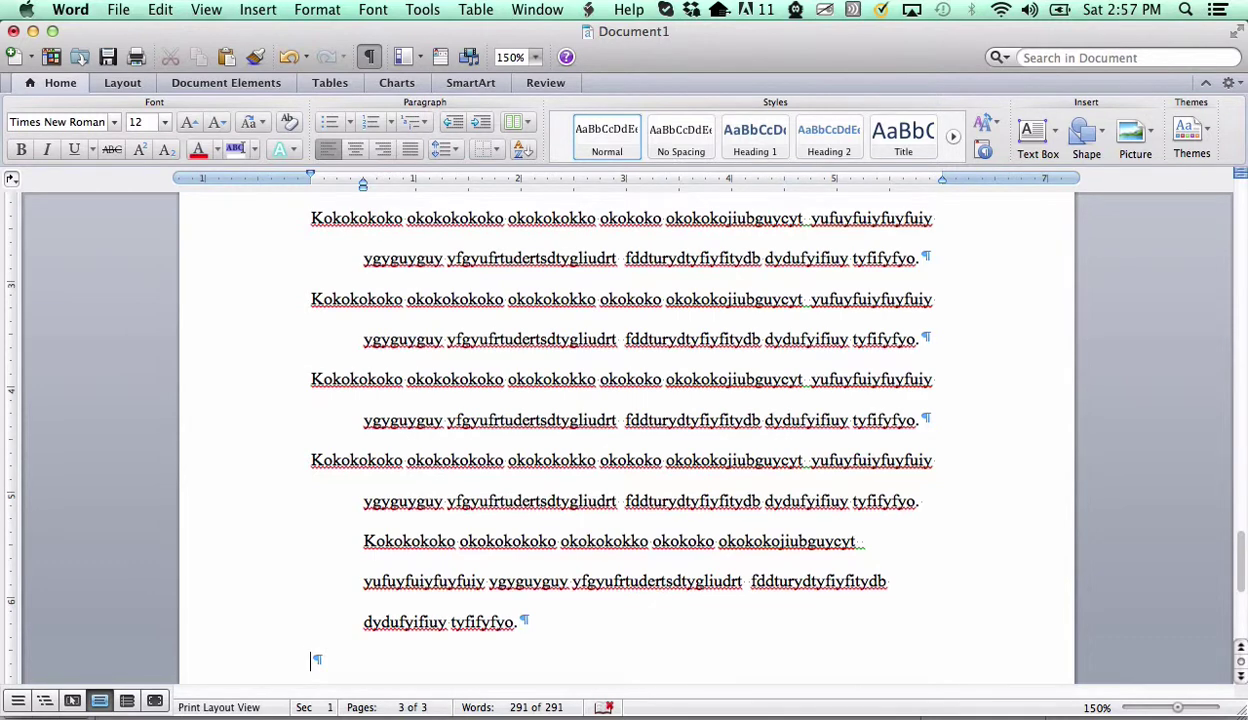
click(311, 460)
key(Up)
key(Up)
key(Up)
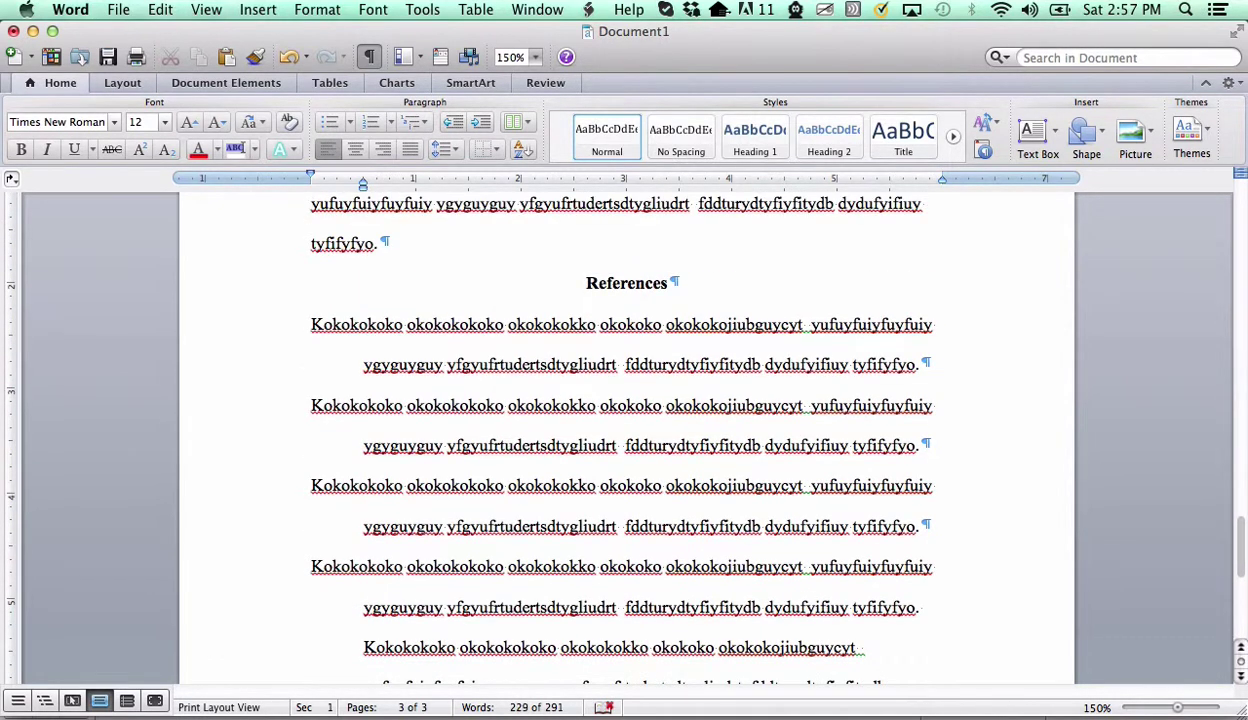